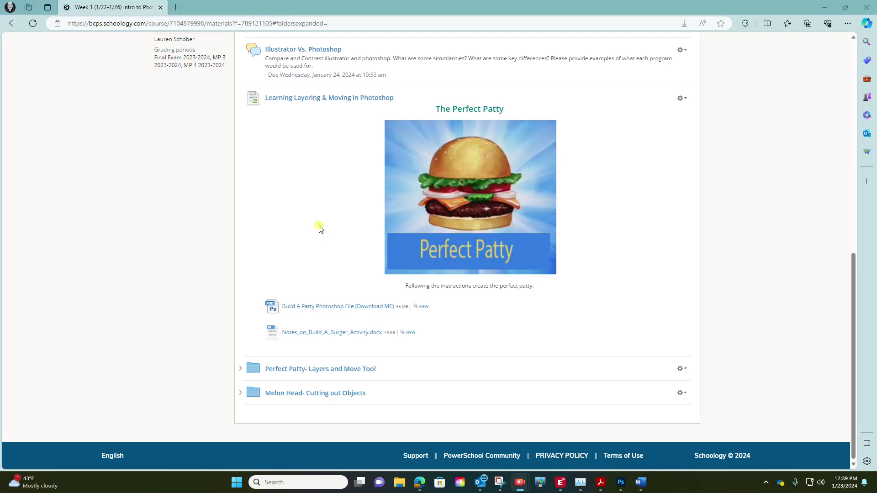
Step: Open the Build A Patty Photoshop file from the course's Perfect Patty section and close the duplicate Build_A_Patty_1 document
{"action": "scroll", "coordinate": [318, 228], "scroll_direction": "up", "scroll_amount": 10}
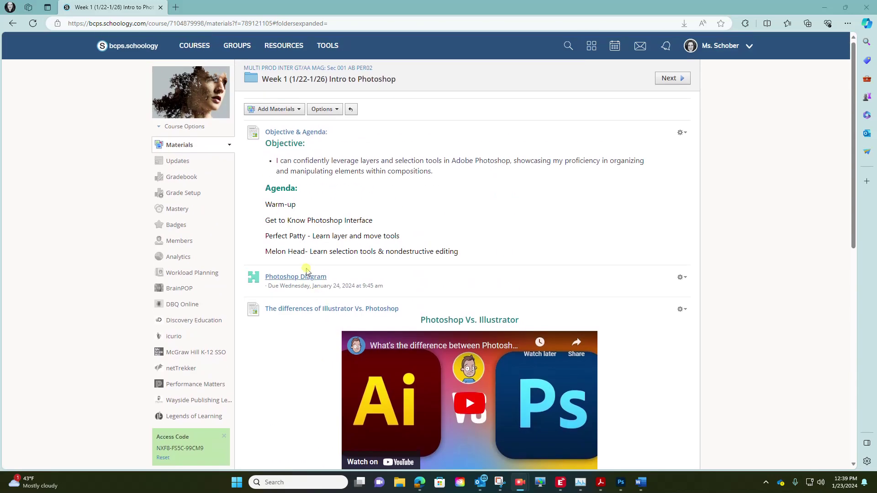
{"action": "scroll", "coordinate": [304, 289], "scroll_direction": "down", "scroll_amount": 1}
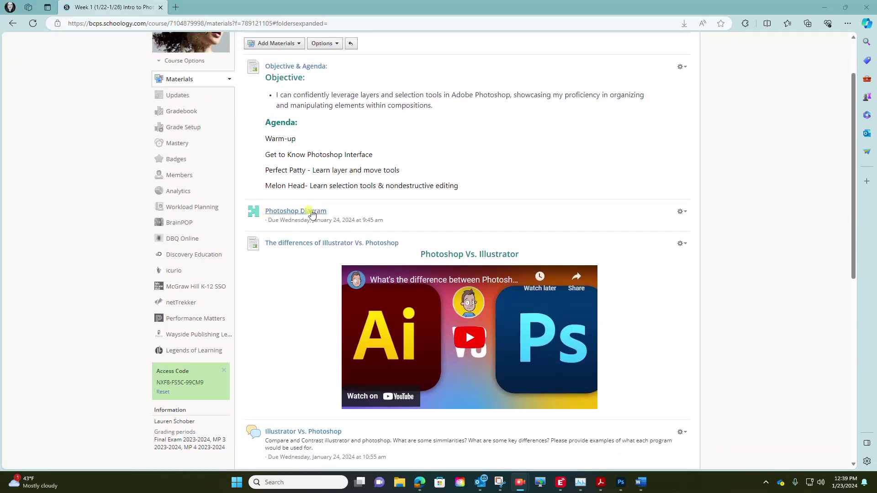
{"action": "scroll", "coordinate": [313, 292], "scroll_direction": "down", "scroll_amount": 5}
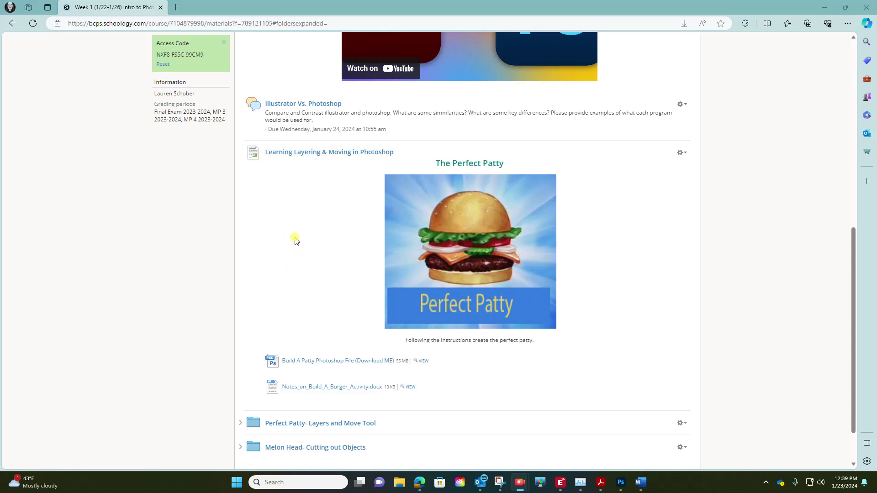
{"action": "scroll", "coordinate": [292, 269], "scroll_direction": "down", "scroll_amount": 2}
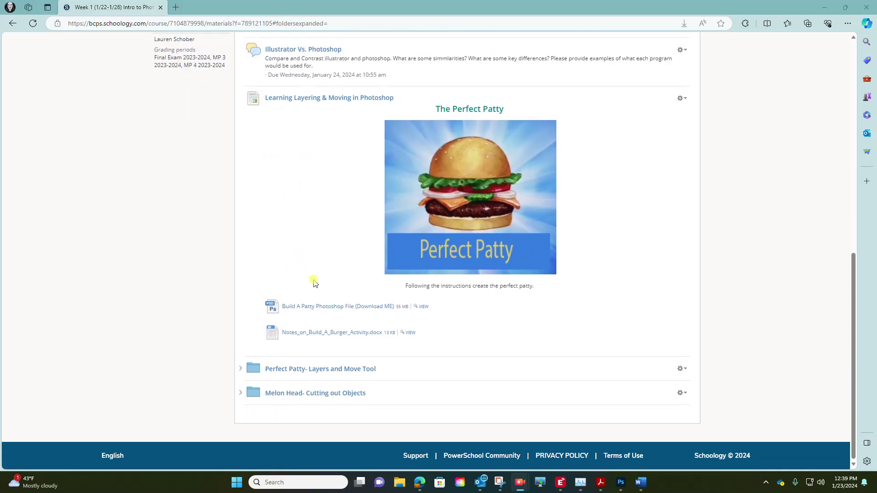
{"action": "left_click", "coordinate": [309, 307]}
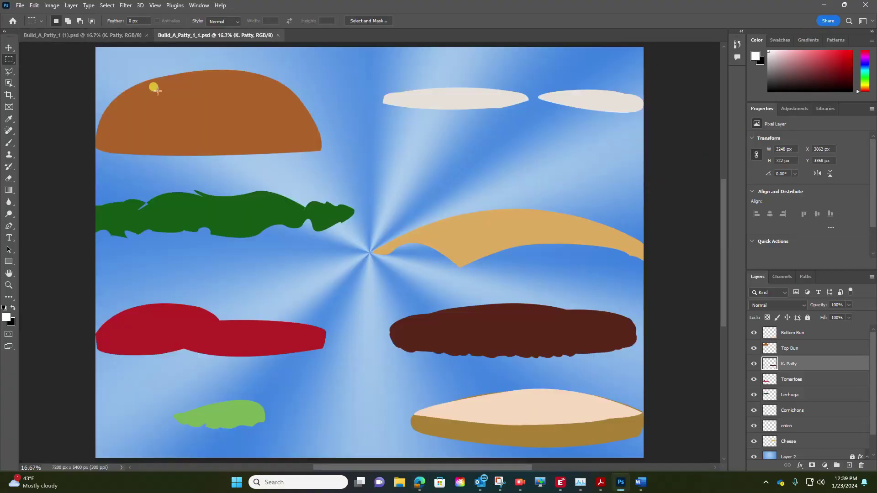
{"action": "left_click", "coordinate": [146, 35]}
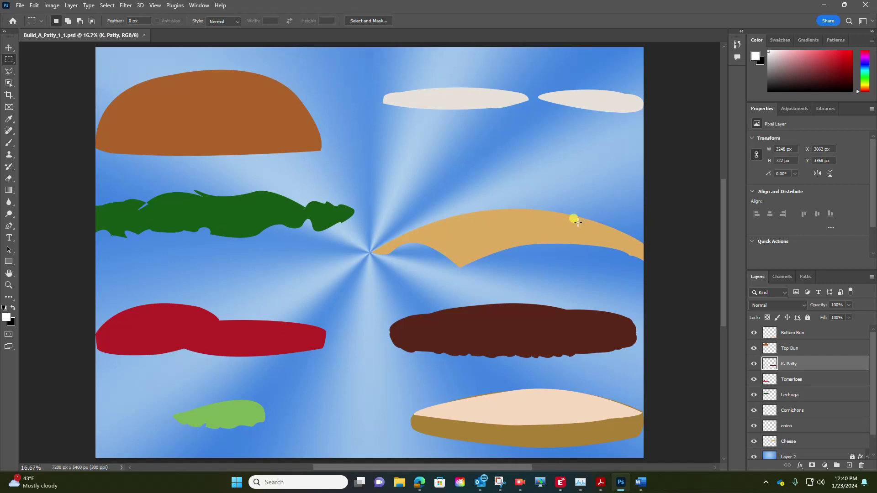
{"action": "left_click", "coordinate": [643, 485]}
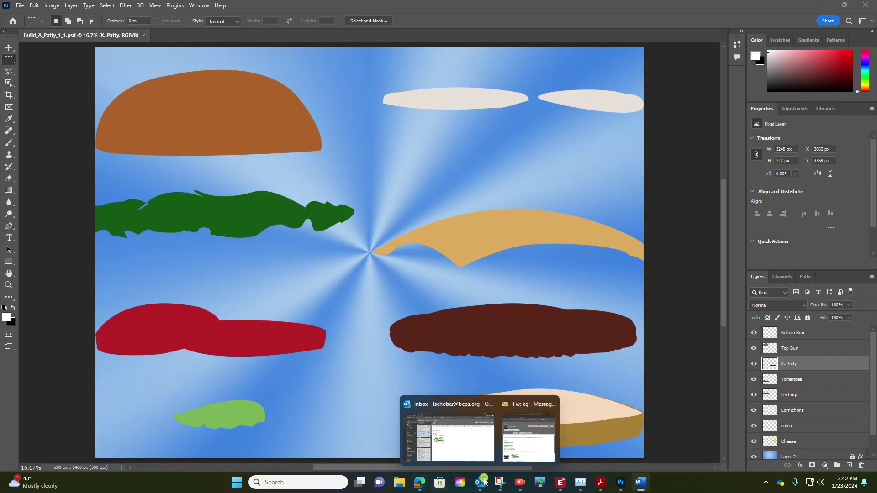
{"action": "mouse_move", "coordinate": [876, 66]}
{"action": "left_mouse_down"}
{"action": "mouse_move", "coordinate": [422, 34]}
{"action": "mouse_move", "coordinate": [484, 48]}
{"action": "mouse_move", "coordinate": [876, 67]}
{"action": "left_mouse_up"}
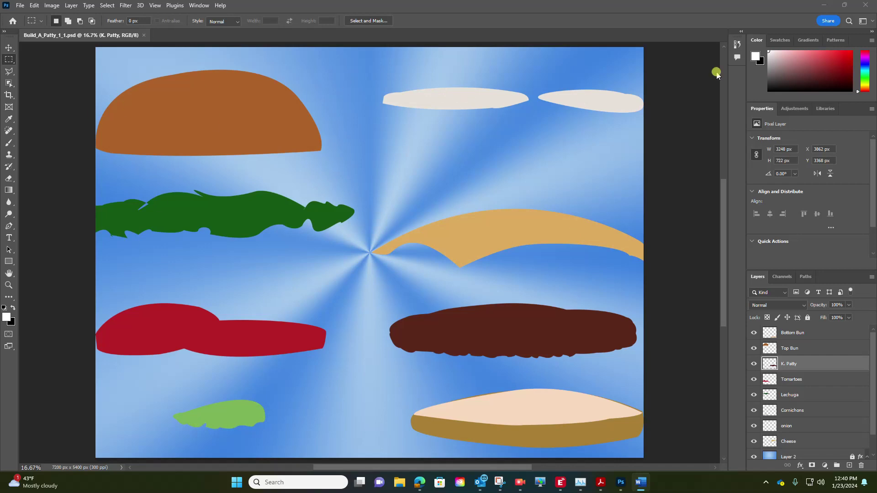
Step: Choose the Essentials workspace, reset it to its defaults, and show the tools in two columns
{"action": "left_click", "coordinate": [863, 25]}
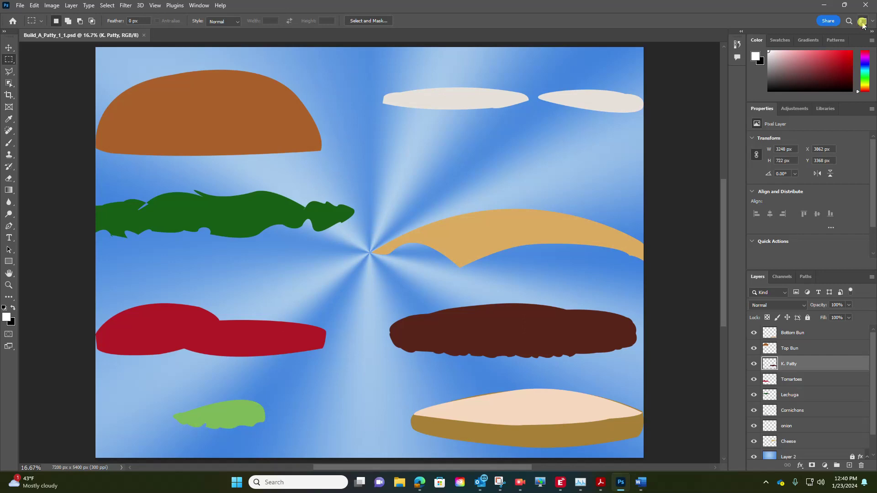
{"action": "left_click", "coordinate": [861, 21]}
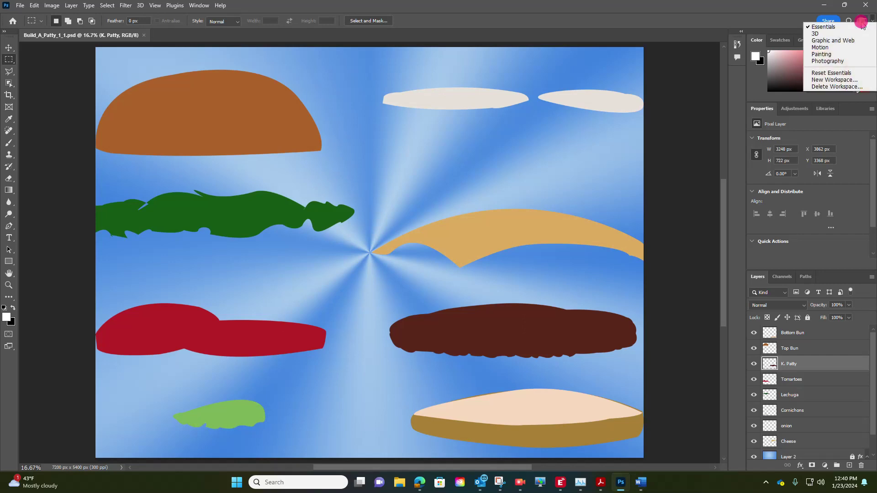
{"action": "left_click", "coordinate": [826, 28]}
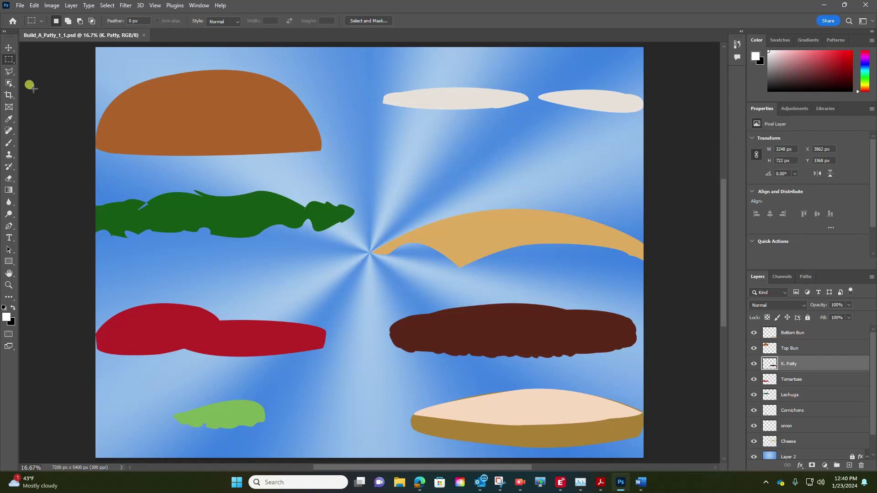
{"action": "left_click", "coordinate": [4, 31]}
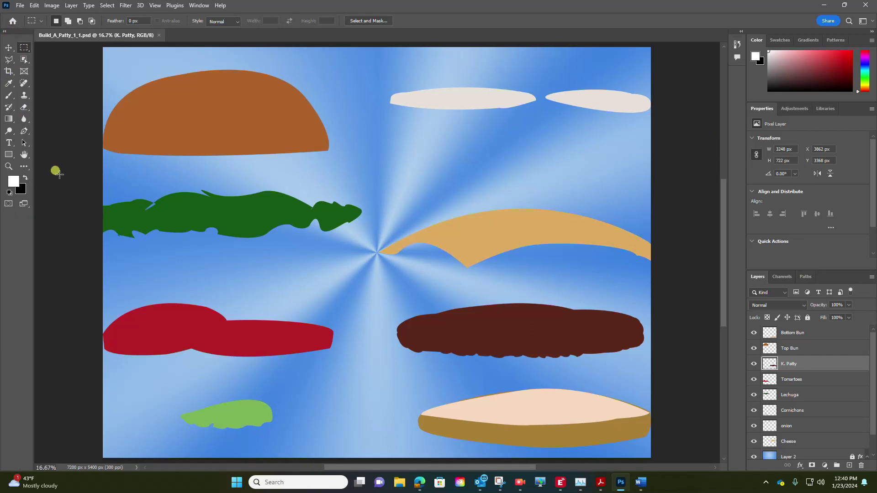
{"action": "left_click", "coordinate": [862, 22]}
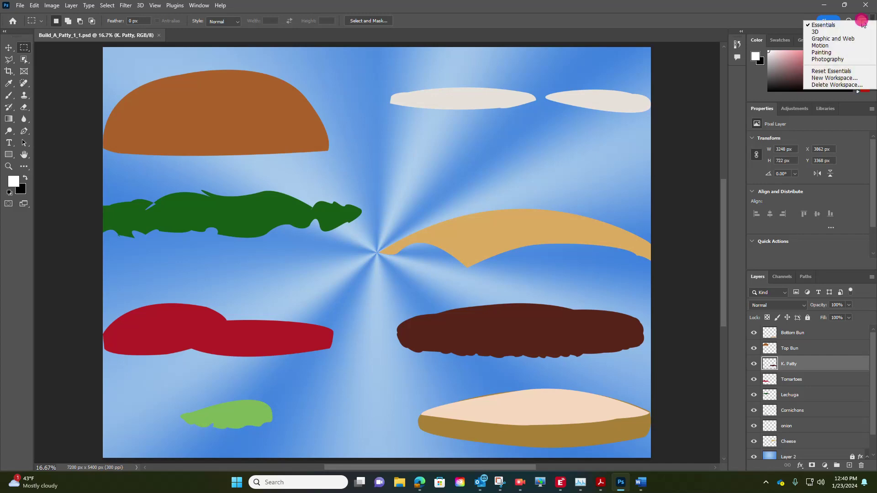
{"action": "left_click", "coordinate": [842, 72]}
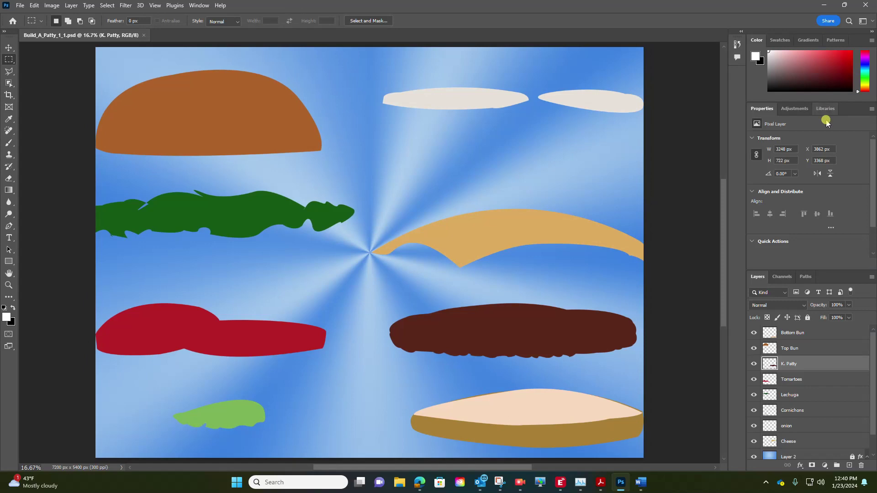
{"action": "left_click", "coordinate": [6, 32]}
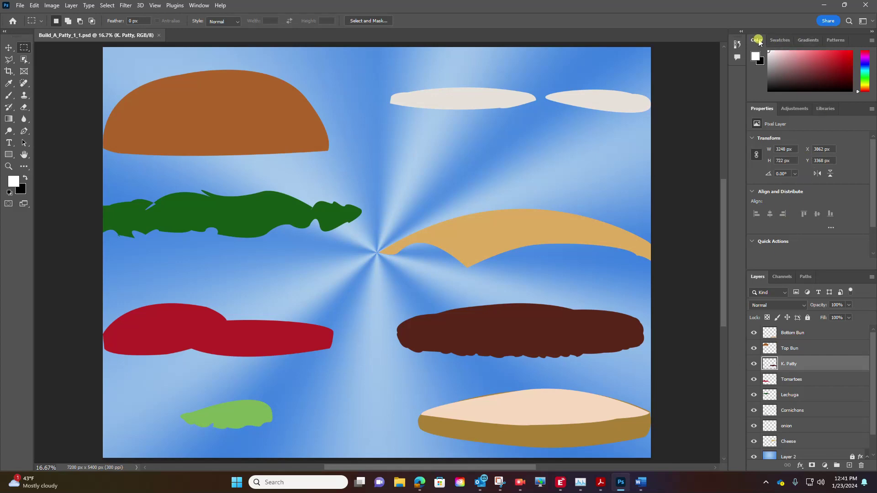
Step: Look through the swatches, gradients and patterns and return to the color picker
{"action": "left_click", "coordinate": [780, 39]}
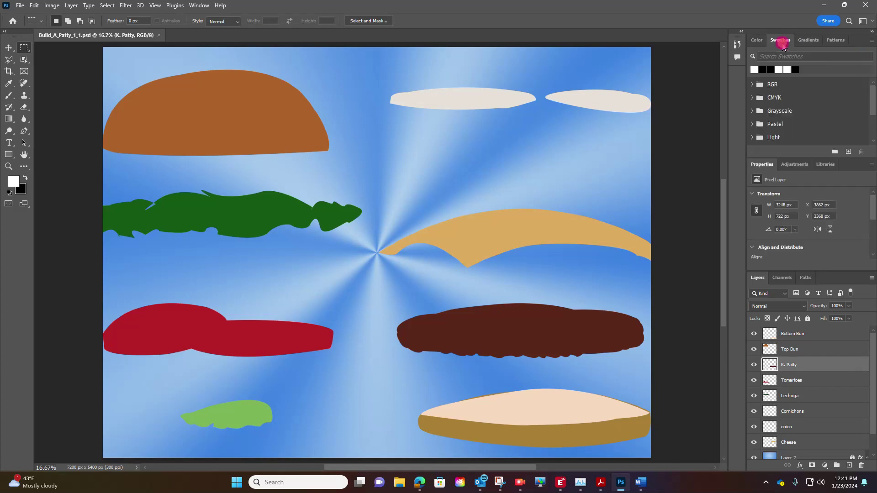
{"action": "left_click", "coordinate": [814, 42]}
{"action": "left_click", "coordinate": [834, 40]}
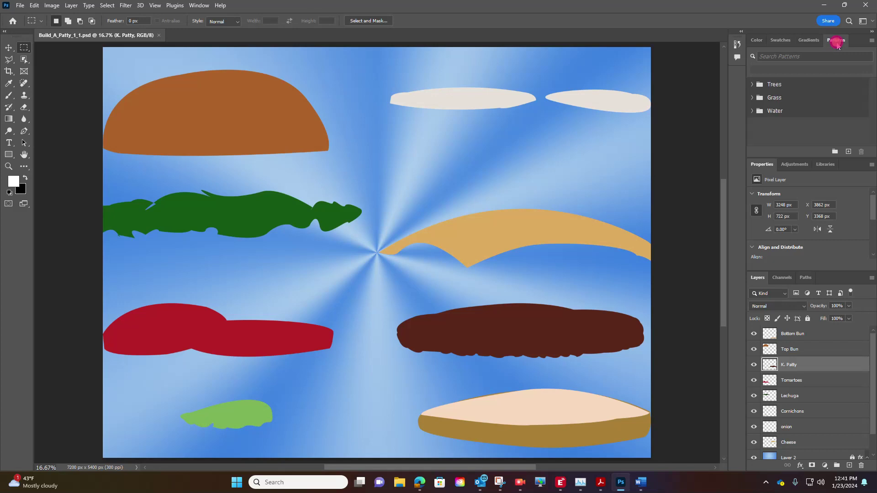
{"action": "left_click", "coordinate": [759, 41]}
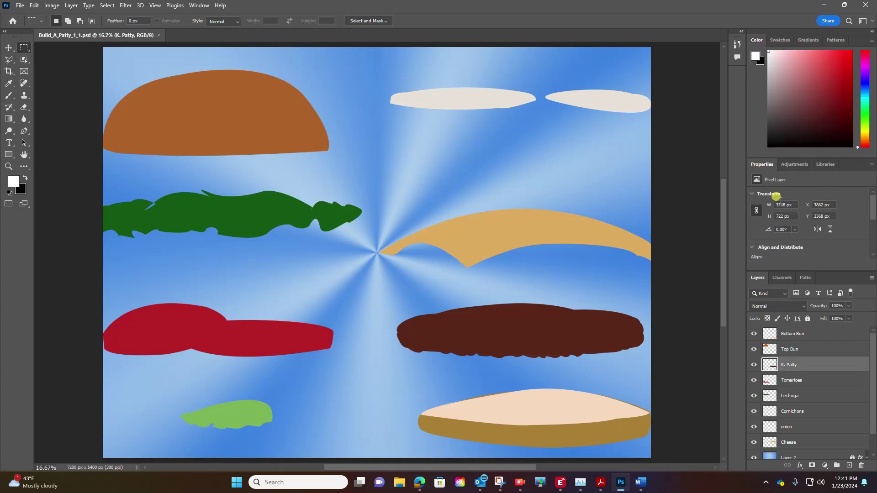
Step: Dismiss the mail notification and look through the saved libraries, the adjustment presets and the layer's transform properties
{"action": "left_click", "coordinate": [822, 169]}
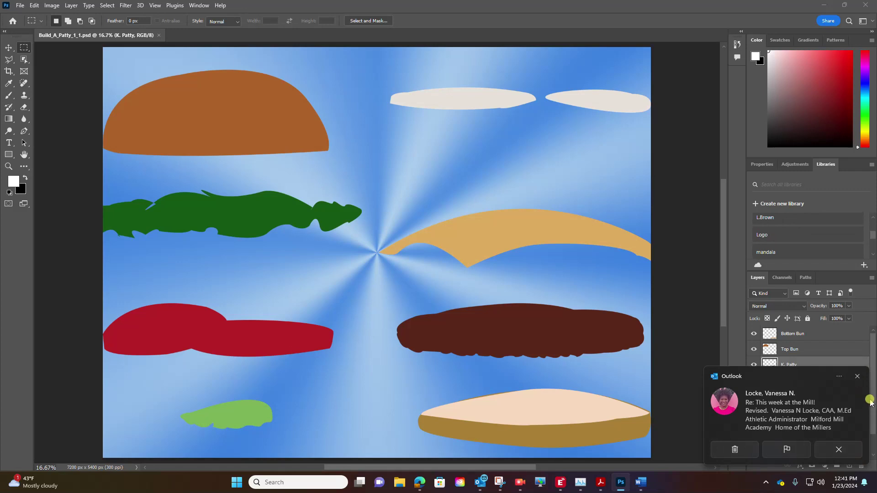
{"action": "left_click", "coordinate": [856, 377]}
{"action": "scroll", "coordinate": [793, 257], "scroll_direction": "up", "scroll_amount": 3}
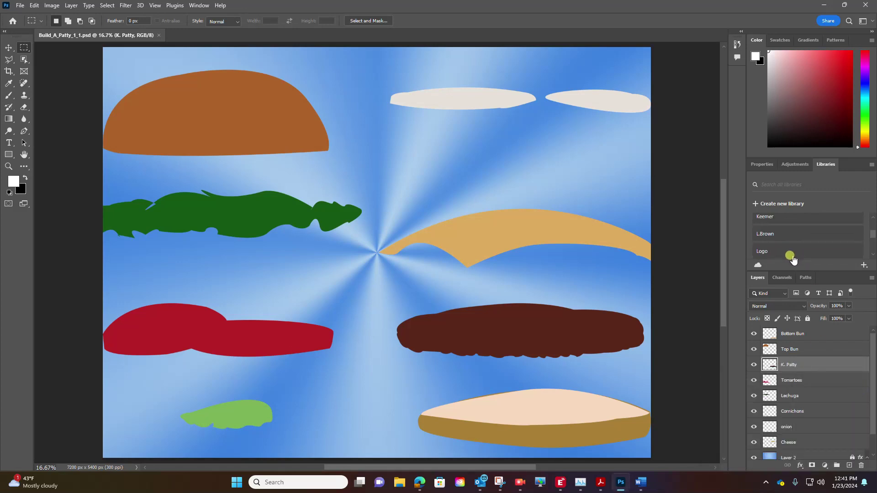
{"action": "scroll", "coordinate": [776, 233], "scroll_direction": "down", "scroll_amount": 3}
{"action": "scroll", "coordinate": [778, 234], "scroll_direction": "up", "scroll_amount": 2}
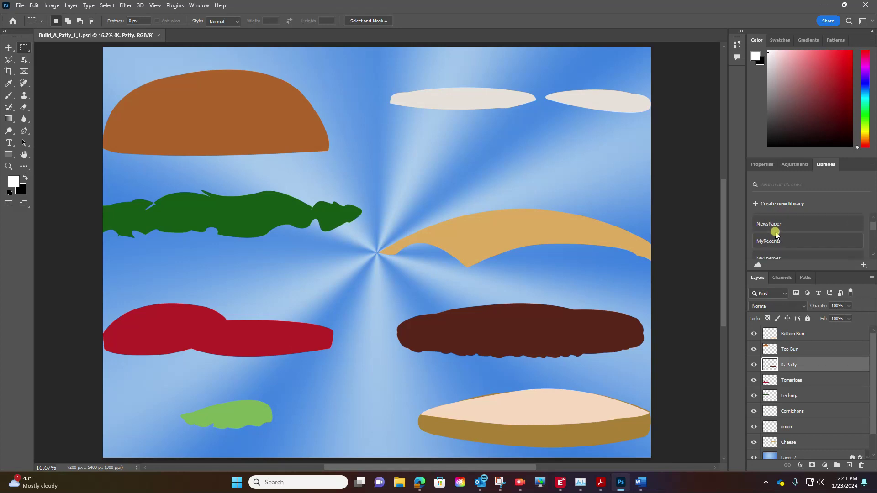
{"action": "scroll", "coordinate": [787, 229], "scroll_direction": "down", "scroll_amount": 3}
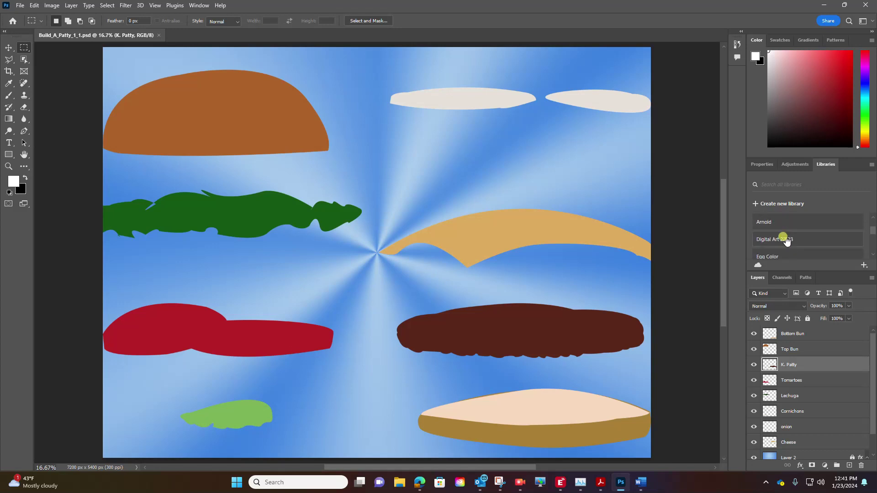
{"action": "left_click", "coordinate": [794, 164]}
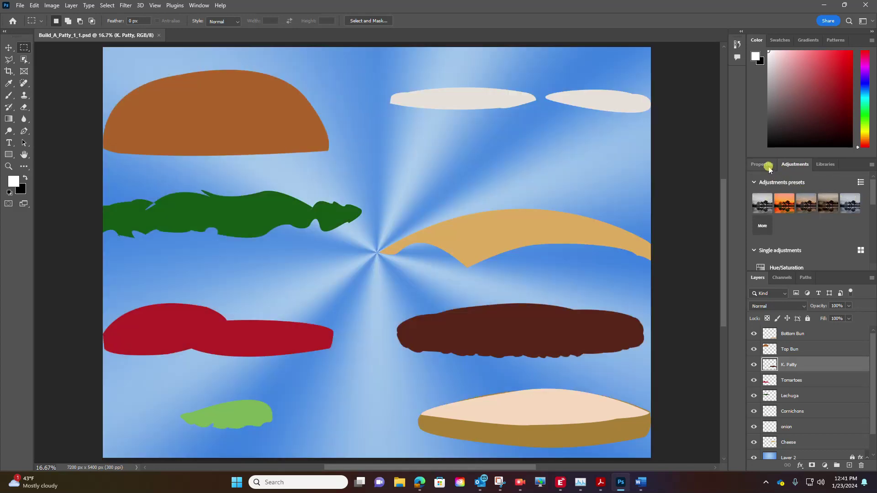
{"action": "left_click", "coordinate": [761, 165]}
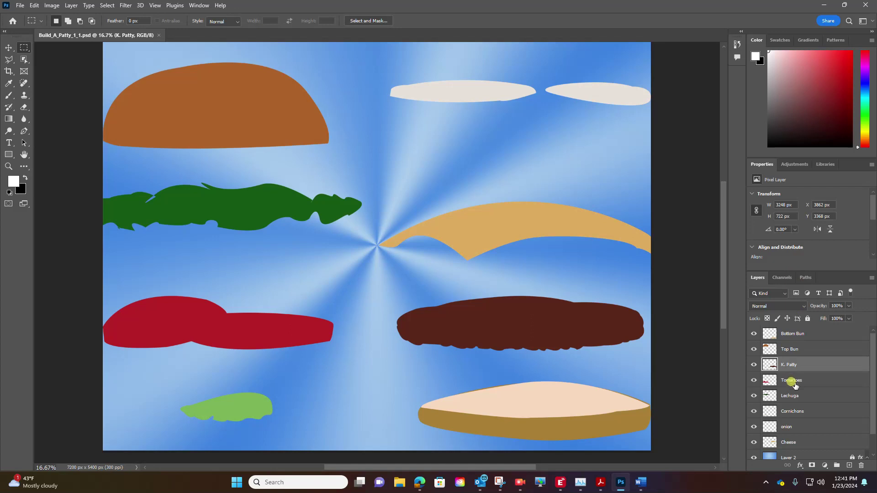
Step: Review the document's layers, channels and paths, and check which workspace panels are enabled
{"action": "scroll", "coordinate": [798, 397], "scroll_direction": "down", "scroll_amount": 2}
{"action": "scroll", "coordinate": [799, 396], "scroll_direction": "up", "scroll_amount": 2}
{"action": "left_click", "coordinate": [784, 278]}
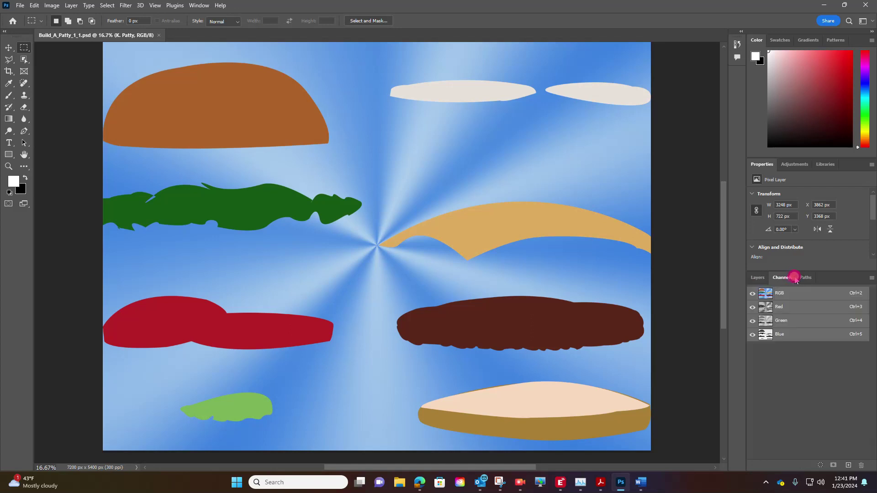
{"action": "left_click", "coordinate": [807, 278]}
{"action": "left_click", "coordinate": [760, 278]}
{"action": "scroll", "coordinate": [794, 362], "scroll_direction": "down", "scroll_amount": 2}
{"action": "scroll", "coordinate": [794, 363], "scroll_direction": "up", "scroll_amount": 2}
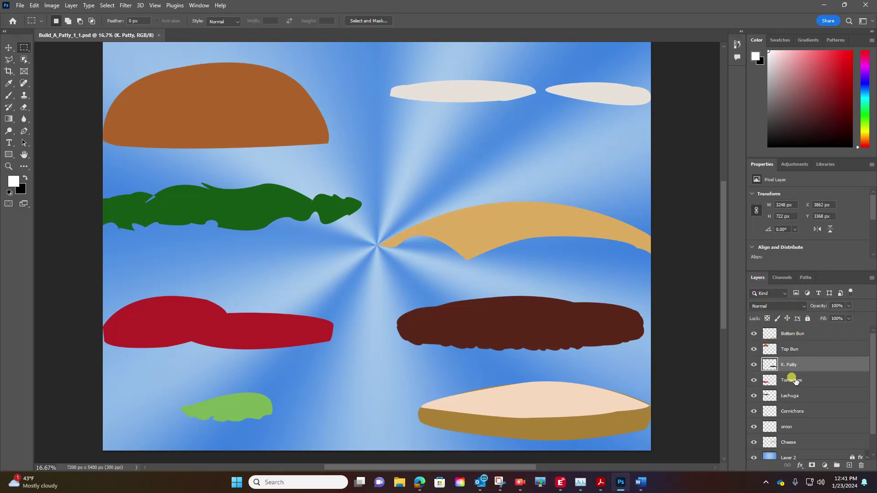
{"action": "left_click", "coordinate": [198, 6]}
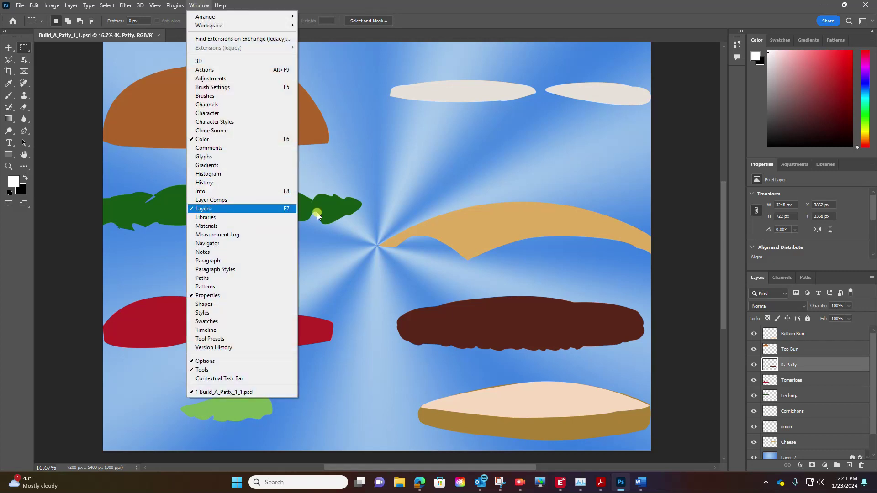
{"action": "left_click", "coordinate": [734, 409]}
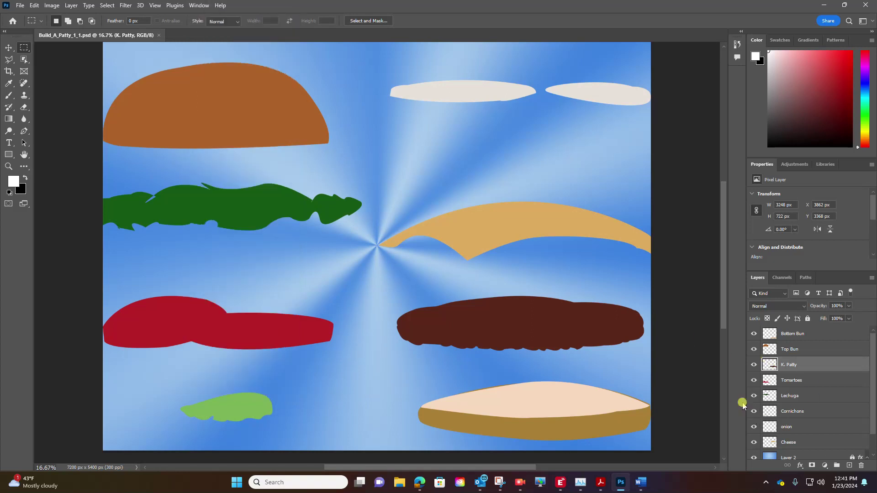
Step: Select each layer in turn from Bottom Bun through Cheese, ending with the locked background Layer 2
{"action": "left_click", "coordinate": [794, 335]}
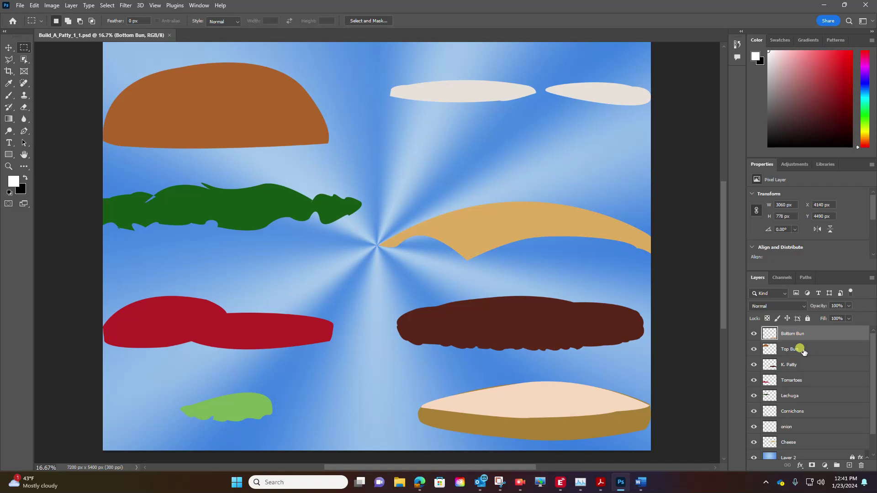
{"action": "left_click", "coordinate": [801, 350]}
{"action": "left_click", "coordinate": [801, 366]}
{"action": "left_click", "coordinate": [803, 382]}
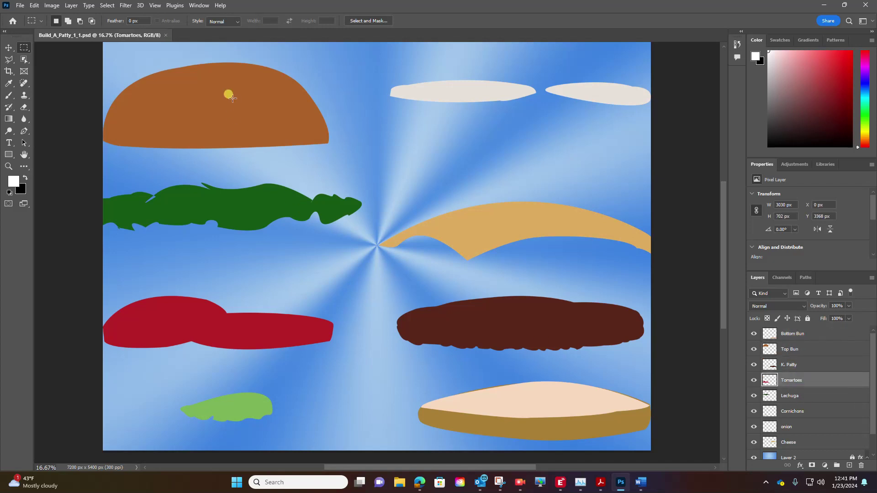
{"action": "left_click", "coordinate": [797, 394]}
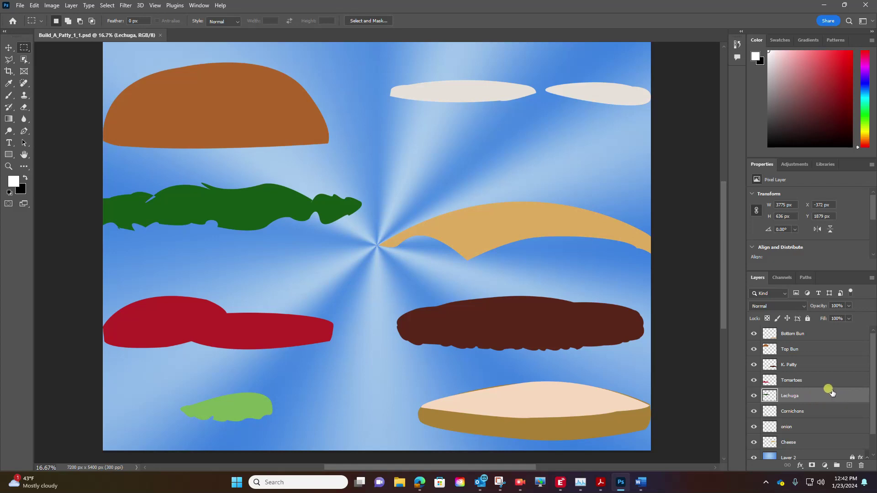
{"action": "scroll", "coordinate": [822, 390], "scroll_direction": "down", "scroll_amount": 1}
{"action": "scroll", "coordinate": [804, 383], "scroll_direction": "down", "scroll_amount": 1}
{"action": "left_click", "coordinate": [800, 391]}
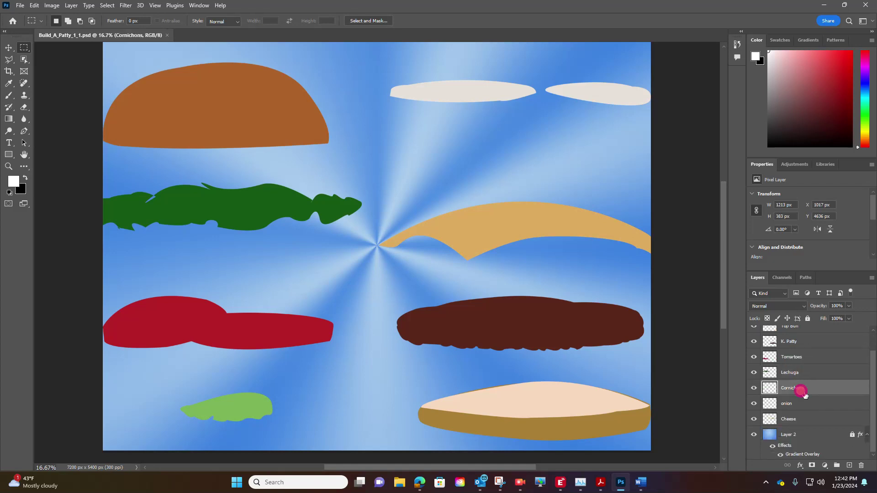
{"action": "left_click", "coordinate": [794, 404]}
{"action": "left_click", "coordinate": [806, 421]}
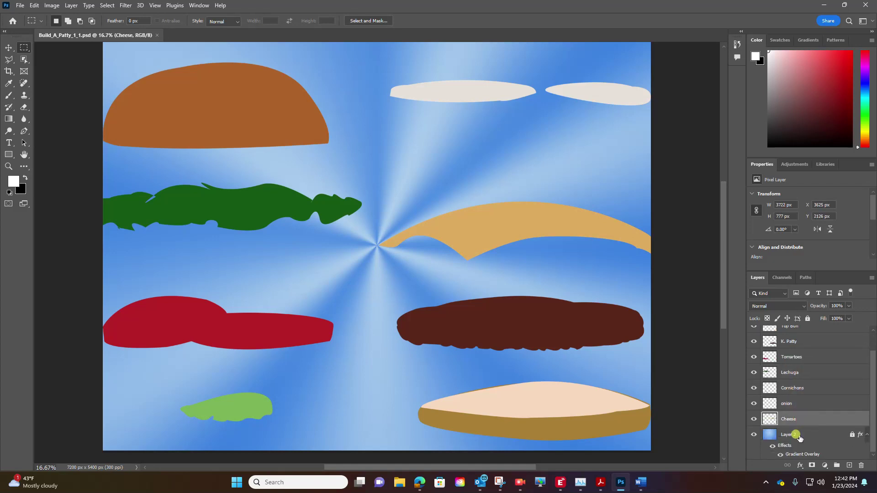
{"action": "left_click", "coordinate": [809, 433]}
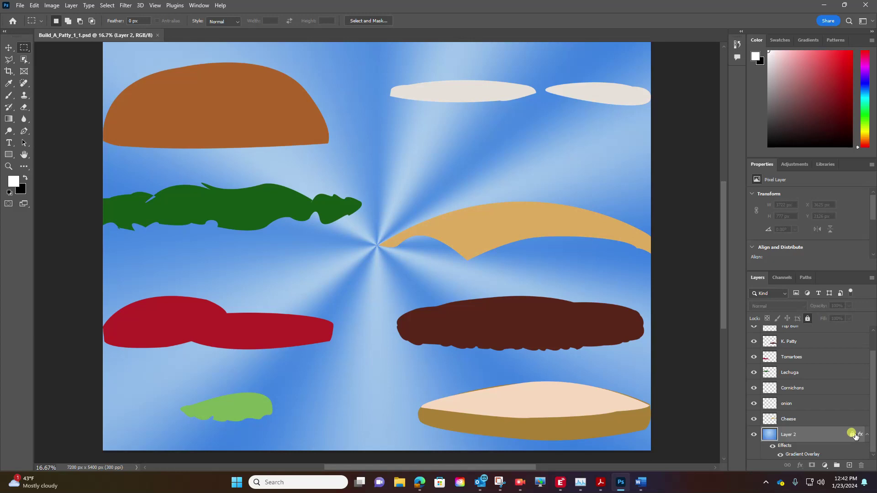
{"action": "scroll", "coordinate": [807, 414], "scroll_direction": "up", "scroll_amount": 2}
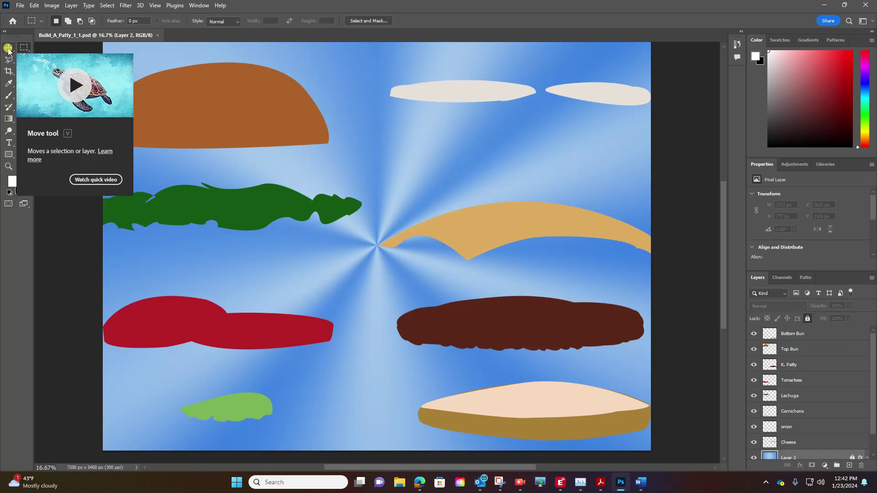
Step: Activate the Move tool and gather all the ingredients into a loose burger stack, leaving the cornichons beside it
{"action": "left_click", "coordinate": [8, 48]}
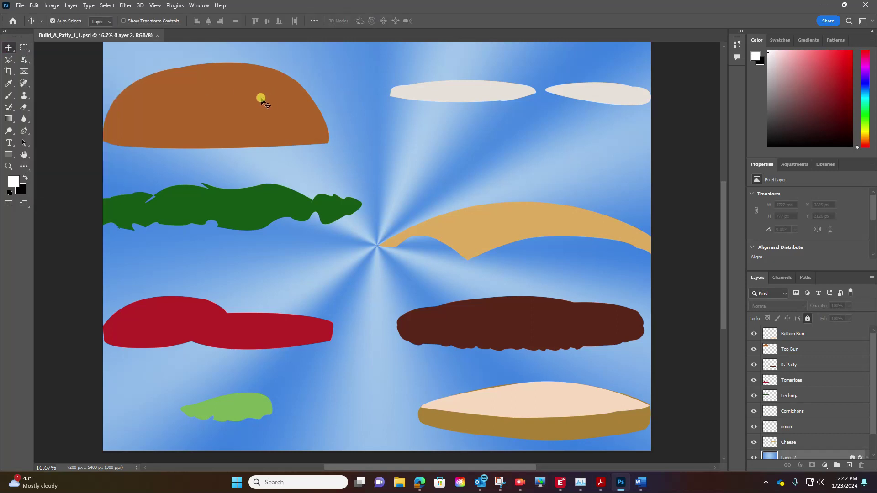
{"action": "left_click_drag", "start_coordinate": [251, 108], "coordinate": [294, 107]}
{"action": "left_click_drag", "start_coordinate": [457, 97], "coordinate": [420, 110]}
{"action": "mouse_move", "coordinate": [491, 201]}
{"action": "left_mouse_down"}
{"action": "mouse_move", "coordinate": [378, 231]}
{"action": "mouse_move", "coordinate": [332, 217]}
{"action": "mouse_move", "coordinate": [485, 197]}
{"action": "left_mouse_up"}
{"action": "left_click_drag", "start_coordinate": [557, 313], "coordinate": [409, 276]}
{"action": "left_click_drag", "start_coordinate": [301, 335], "coordinate": [386, 297]}
{"action": "left_click_drag", "start_coordinate": [385, 235], "coordinate": [399, 251]}
{"action": "left_click_drag", "start_coordinate": [417, 192], "coordinate": [404, 230]}
{"action": "left_click_drag", "start_coordinate": [406, 113], "coordinate": [299, 192]}
{"action": "left_click_drag", "start_coordinate": [288, 113], "coordinate": [403, 146]}
{"action": "left_click_drag", "start_coordinate": [517, 436], "coordinate": [341, 419]}
{"action": "left_click_drag", "start_coordinate": [214, 412], "coordinate": [548, 272]}
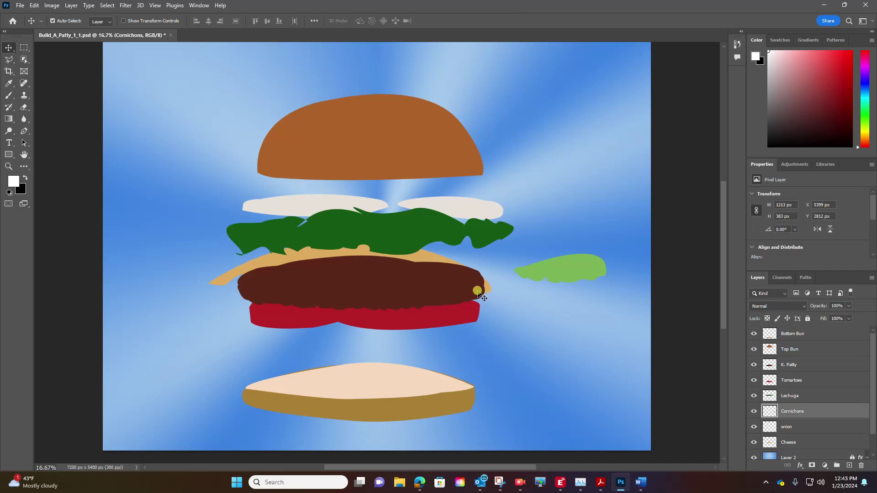
Step: Raise the top bun and the onions in the stack, and check the Auto-Select target choices, keeping Layer
{"action": "left_click_drag", "start_coordinate": [357, 163], "coordinate": [356, 124]}
{"action": "left_click_drag", "start_coordinate": [342, 200], "coordinate": [339, 173]}
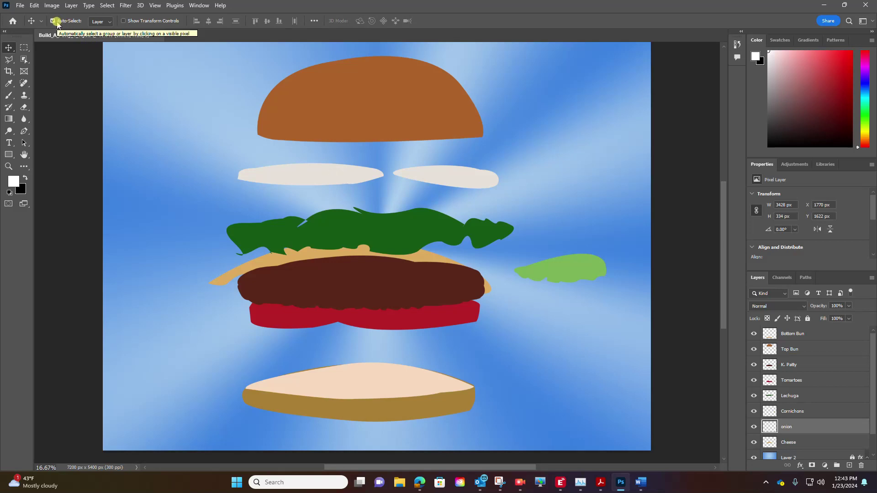
{"action": "left_click", "coordinate": [111, 25]}
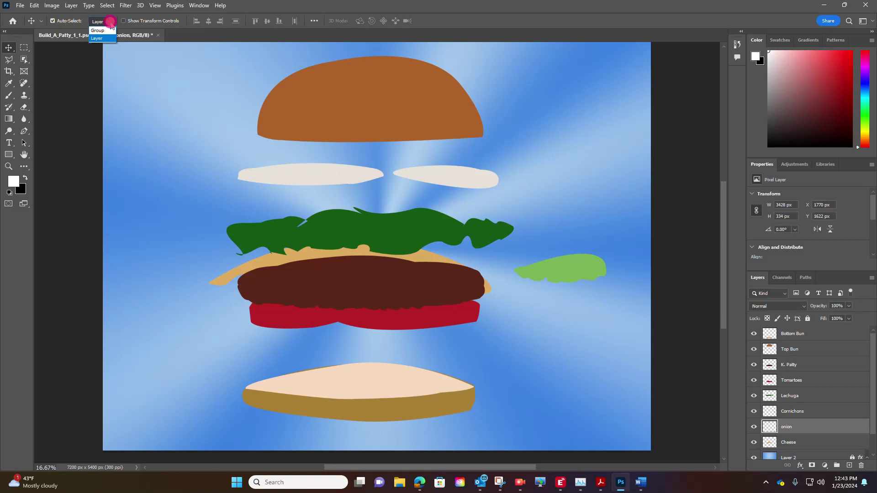
{"action": "left_click", "coordinate": [111, 25]}
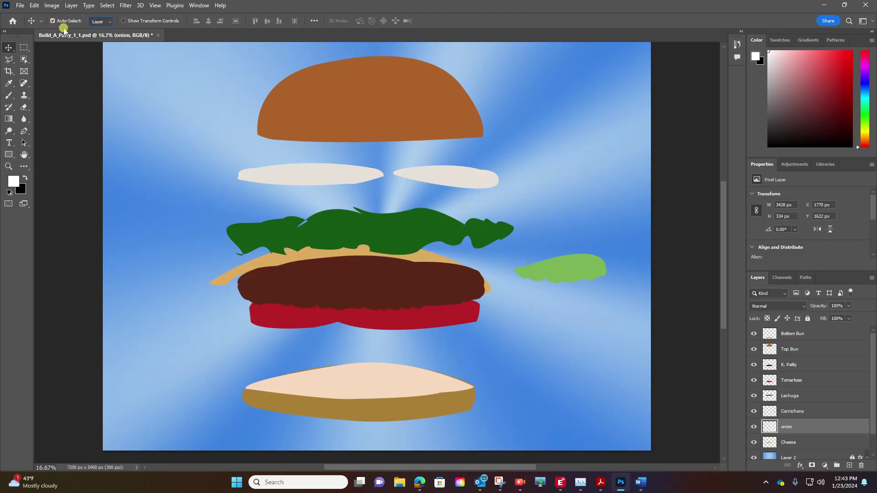
Step: Lower the lettuce onto the cheese and place the top bun over the onions
{"action": "left_click_drag", "start_coordinate": [416, 235], "coordinate": [392, 191]}
{"action": "mouse_move", "coordinate": [315, 185]}
{"action": "left_mouse_down"}
{"action": "mouse_move", "coordinate": [353, 176]}
{"action": "mouse_move", "coordinate": [308, 169]}
{"action": "mouse_move", "coordinate": [323, 171]}
{"action": "left_mouse_up"}
{"action": "left_click", "coordinate": [381, 177]}
{"action": "left_click_drag", "start_coordinate": [388, 182], "coordinate": [382, 267]}
{"action": "left_click_drag", "start_coordinate": [391, 114], "coordinate": [393, 168]}
{"action": "left_click", "coordinate": [437, 178]}
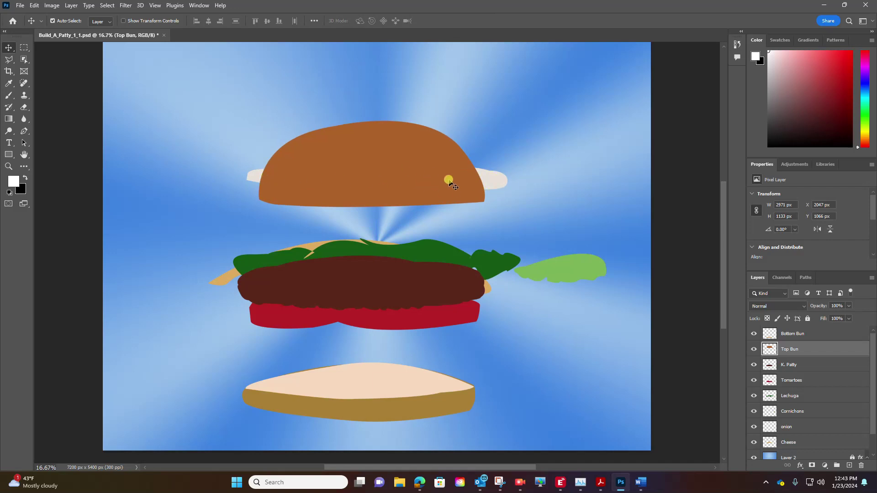
Step: Move the lettuce up beside the top bun and shift the bun left so that together they cover the onions
{"action": "left_click_drag", "start_coordinate": [452, 253], "coordinate": [518, 174]}
{"action": "left_click_drag", "start_coordinate": [372, 167], "coordinate": [282, 166]}
{"action": "left_click_drag", "start_coordinate": [401, 184], "coordinate": [434, 203]}
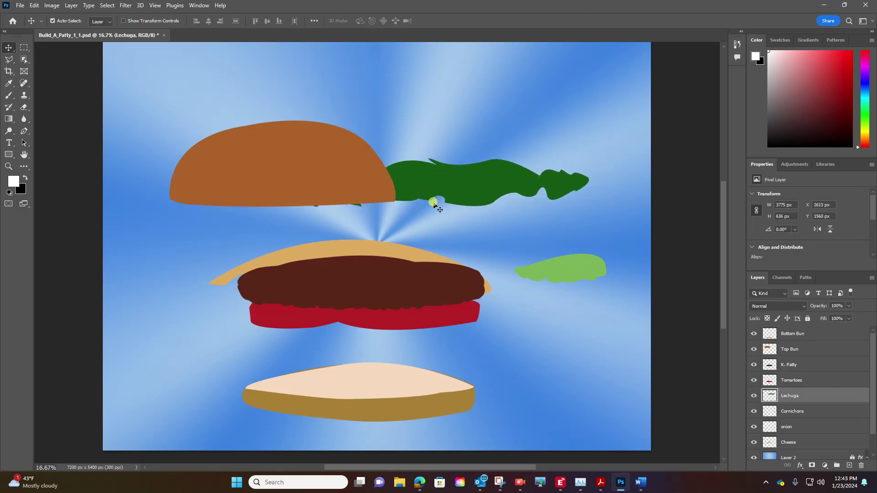
Step: Turn off Auto-Select, select the onion layer and move the hidden onions out above the top bun
{"action": "left_click", "coordinate": [52, 21]}
{"action": "left_click", "coordinate": [795, 427]}
{"action": "left_click_drag", "start_coordinate": [417, 196], "coordinate": [482, 109]}
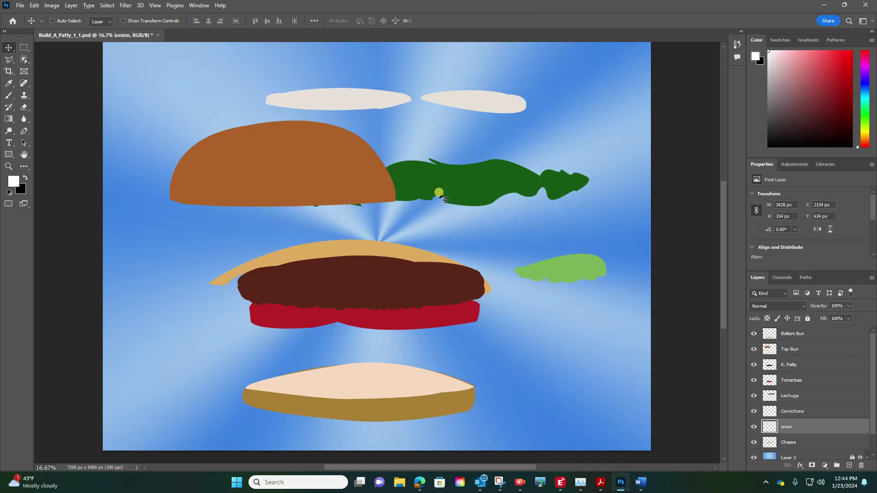
{"action": "left_click_drag", "start_coordinate": [481, 185], "coordinate": [586, 340]}
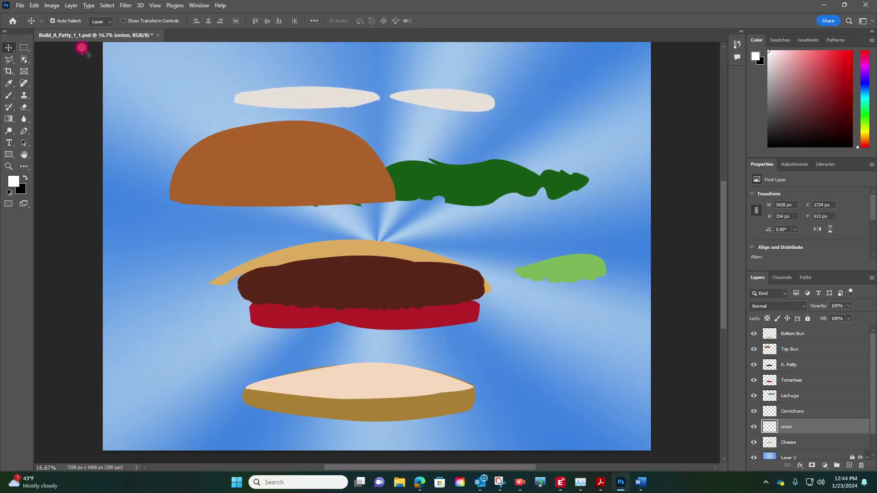
Step: Turn Auto-Select back on, then center the lettuce above the cheese and the top bun above the lettuce
{"action": "left_click_drag", "start_coordinate": [481, 188], "coordinate": [386, 236]}
{"action": "left_click_drag", "start_coordinate": [325, 172], "coordinate": [482, 172]}
{"action": "left_click_drag", "start_coordinate": [366, 228], "coordinate": [207, 147]}
{"action": "left_click_drag", "start_coordinate": [397, 152], "coordinate": [461, 188]}
{"action": "left_click_drag", "start_coordinate": [276, 148], "coordinate": [421, 179]}
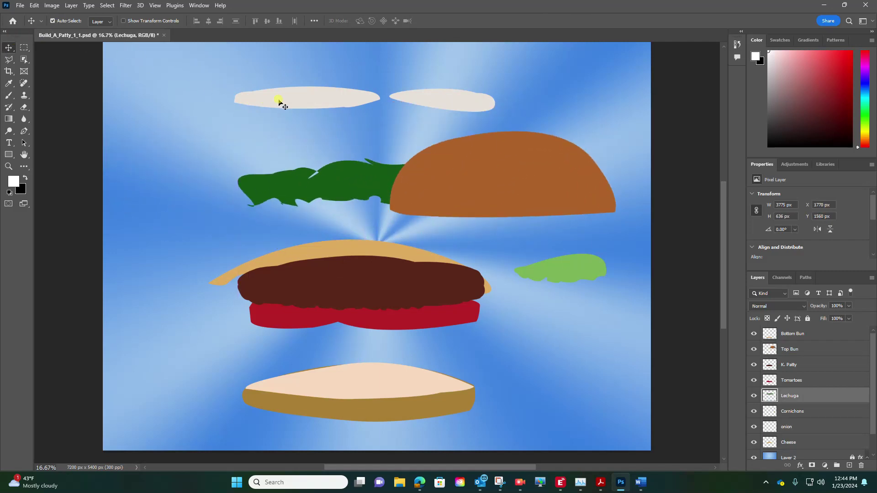
{"action": "left_click_drag", "start_coordinate": [364, 178], "coordinate": [352, 211]}
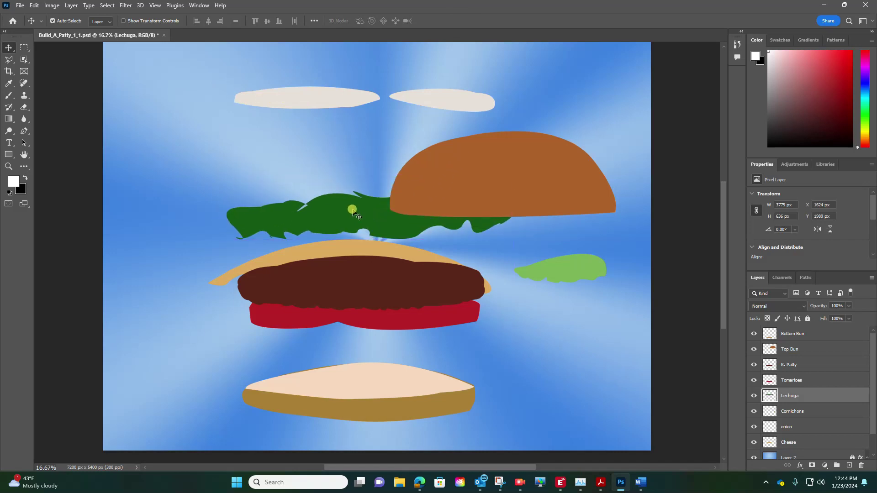
{"action": "left_click", "coordinate": [52, 21]}
{"action": "left_click_drag", "start_coordinate": [508, 190], "coordinate": [384, 163]}
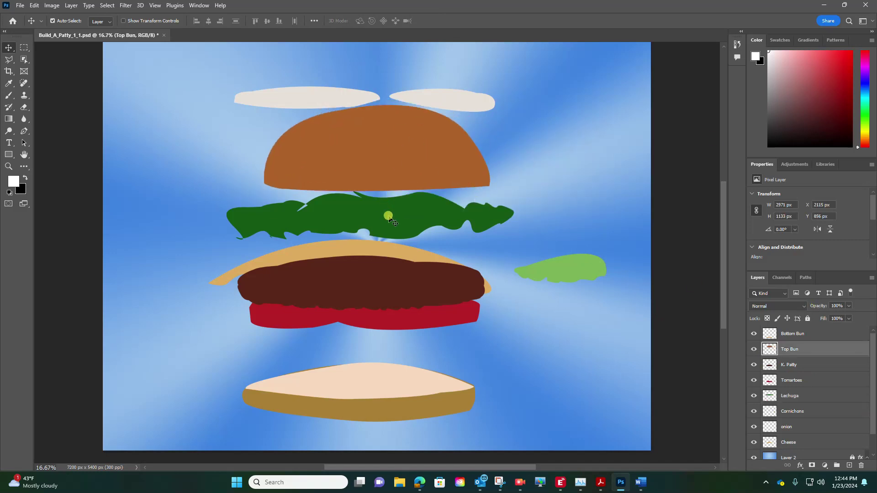
Step: Spread the top bun, onions, lettuce, patty, cheese, tomatoes and cornichons away from the center toward the canvas edges
{"action": "left_click_drag", "start_coordinate": [424, 162], "coordinate": [284, 98]}
{"action": "left_click_drag", "start_coordinate": [450, 100], "coordinate": [560, 89]}
{"action": "left_click_drag", "start_coordinate": [428, 200], "coordinate": [266, 137]}
{"action": "left_click_drag", "start_coordinate": [330, 261], "coordinate": [153, 234]}
{"action": "left_click_drag", "start_coordinate": [382, 262], "coordinate": [629, 149]}
{"action": "left_click_drag", "start_coordinate": [419, 320], "coordinate": [245, 322]}
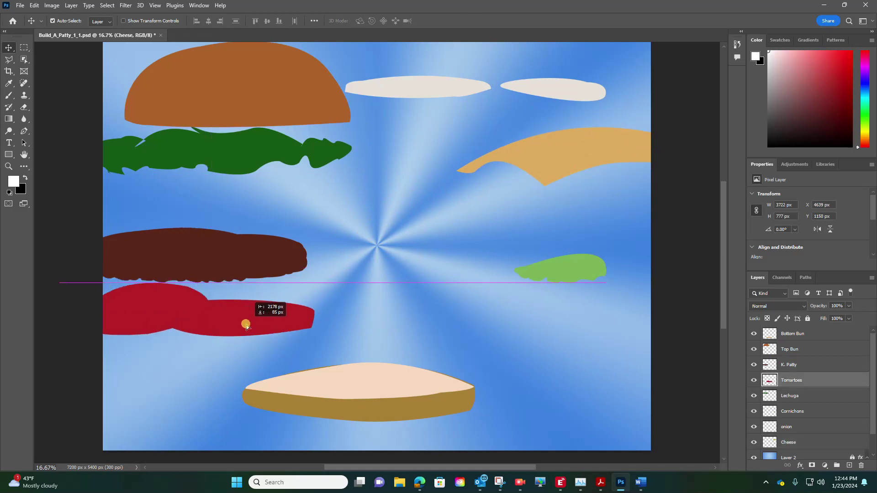
{"action": "left_click_drag", "start_coordinate": [565, 272], "coordinate": [592, 273]}
Step: Rebuild the burger around the lower-center bottom bun by placing patty, cheese, onions, cornichons, tomatoes, lettuce and top bun in ascending order
{"action": "left_click_drag", "start_coordinate": [396, 409], "coordinate": [415, 381]}
{"action": "left_click_drag", "start_coordinate": [224, 255], "coordinate": [425, 346]}
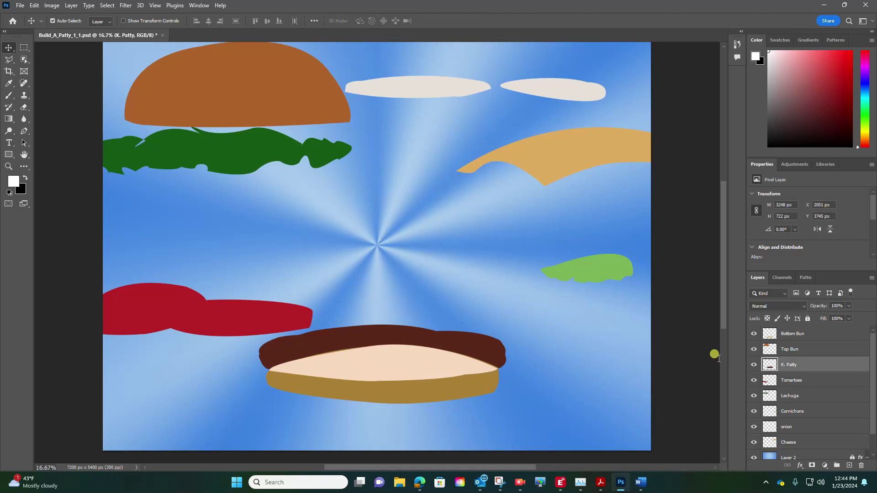
{"action": "left_click_drag", "start_coordinate": [570, 156], "coordinate": [348, 326]}
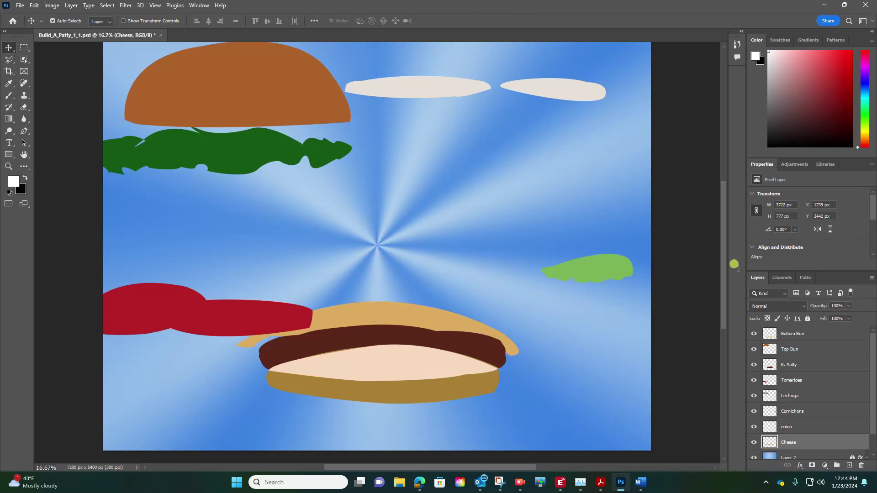
{"action": "left_click_drag", "start_coordinate": [557, 95], "coordinate": [450, 309]}
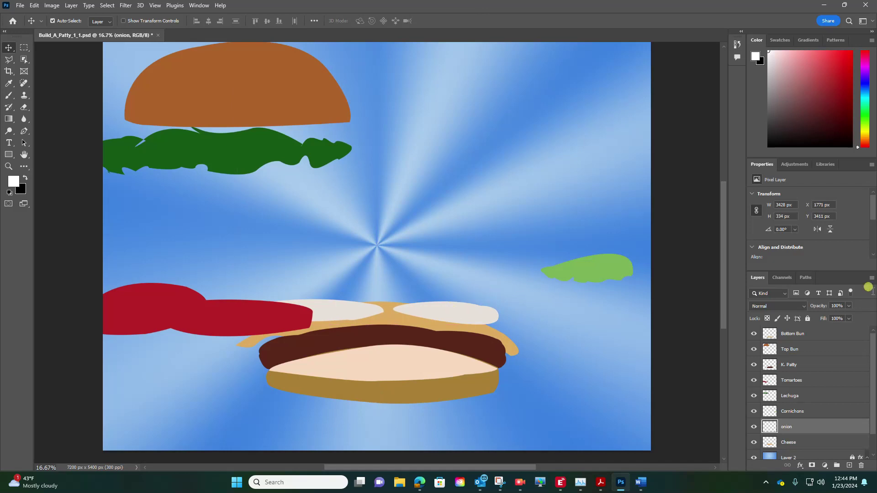
{"action": "left_click_drag", "start_coordinate": [617, 267], "coordinate": [396, 310]}
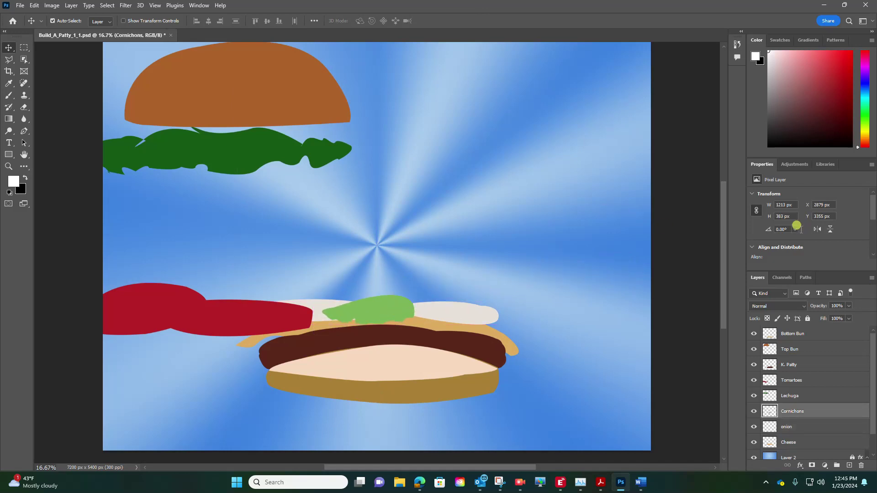
{"action": "left_click_drag", "start_coordinate": [217, 290], "coordinate": [423, 291]}
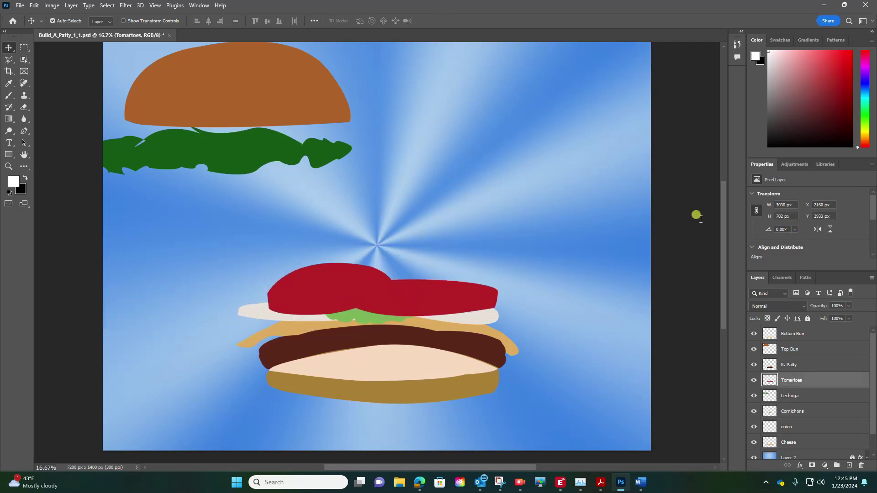
{"action": "left_click_drag", "start_coordinate": [274, 141], "coordinate": [430, 270]}
{"action": "left_click_drag", "start_coordinate": [274, 66], "coordinate": [421, 207]}
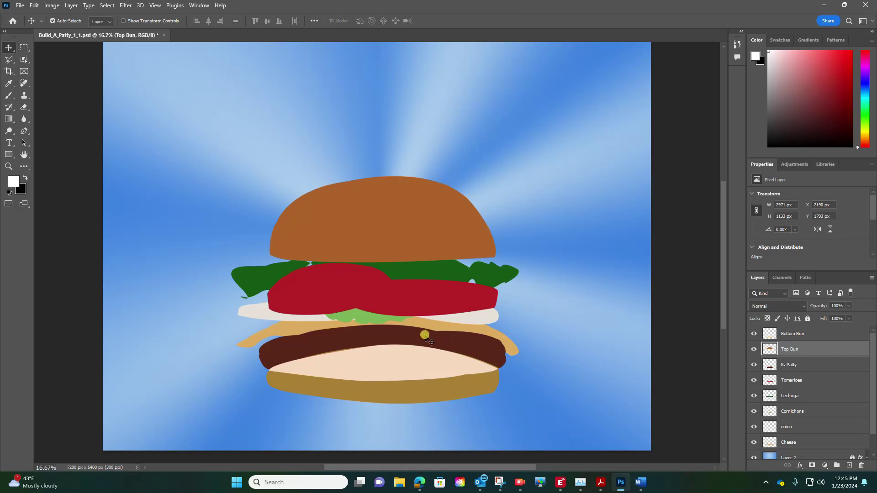
Step: Move the Bottom Bun layer in the stacking order to directly above the locked background Layer 2
{"action": "left_click", "coordinate": [414, 326]}
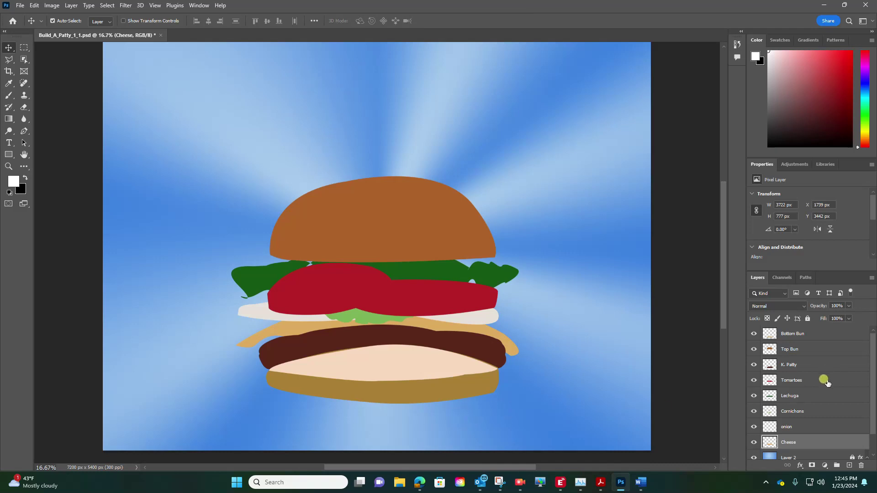
{"action": "left_click", "coordinate": [417, 389]}
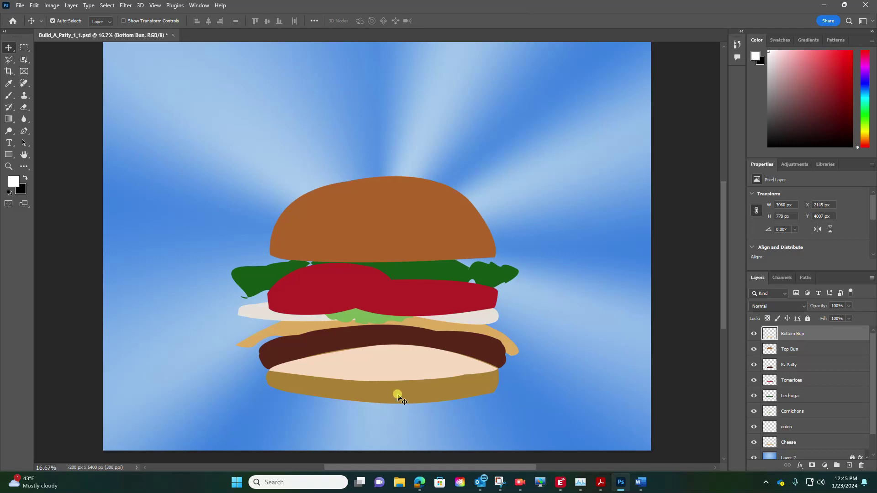
{"action": "left_click_drag", "start_coordinate": [793, 334], "coordinate": [802, 451]}
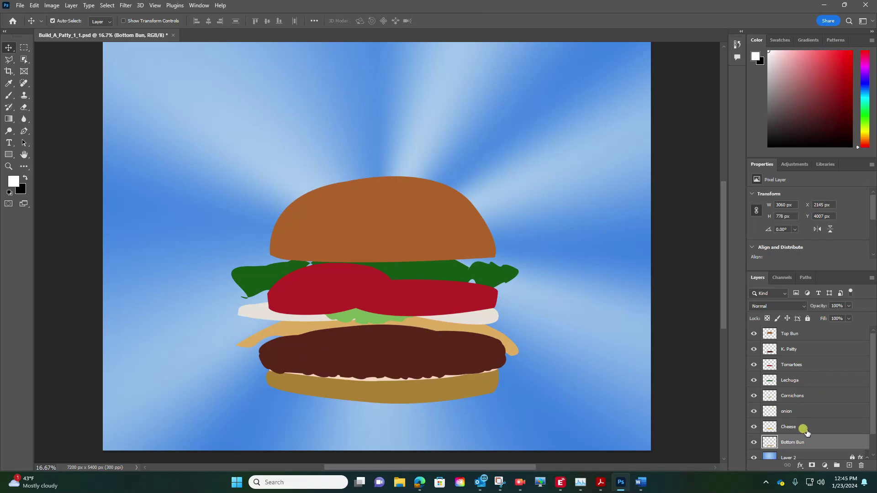
Step: Move the Cheese layer directly above K. Patty and lower the cheese to about X 1810 px, Y 3510 px
{"action": "left_click_drag", "start_coordinate": [799, 426], "coordinate": [803, 340]}
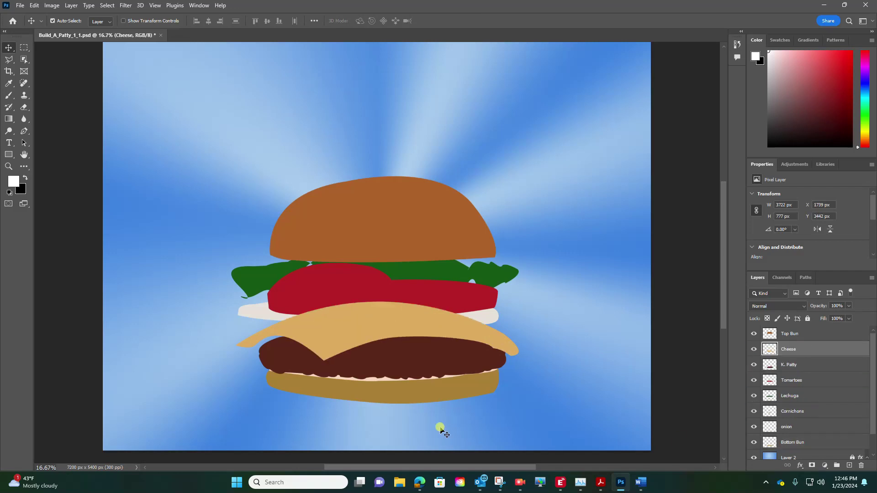
{"action": "left_click_drag", "start_coordinate": [378, 332], "coordinate": [382, 336]}
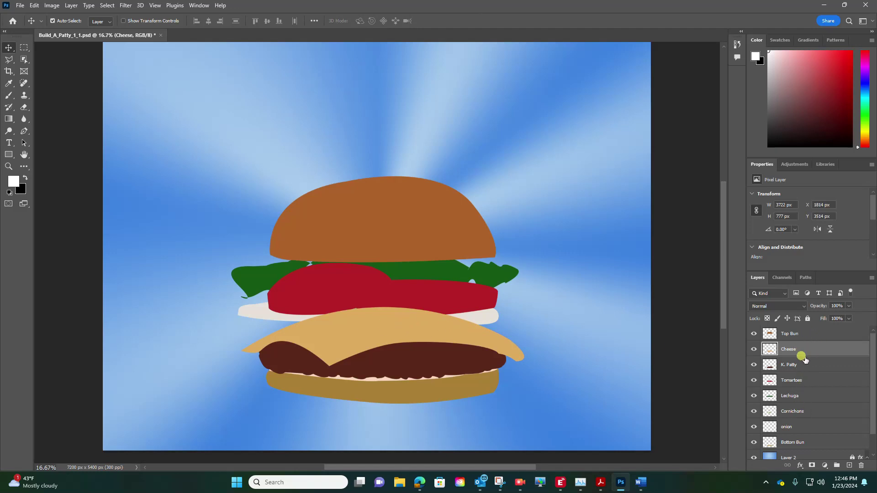
Step: Move the onion layer directly above Cheese and shift the onions to about X 1960 px, Y 3570 px
{"action": "scroll", "coordinate": [792, 434], "scroll_direction": "down", "scroll_amount": 1}
{"action": "left_click_drag", "start_coordinate": [794, 410], "coordinate": [795, 330]}
{"action": "scroll", "coordinate": [844, 408], "scroll_direction": "up", "scroll_amount": 1}
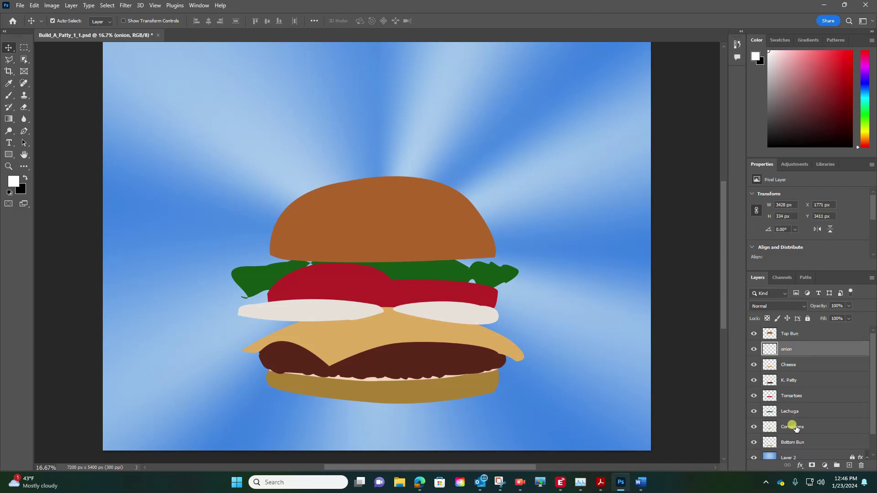
{"action": "left_click_drag", "start_coordinate": [317, 315], "coordinate": [335, 328]}
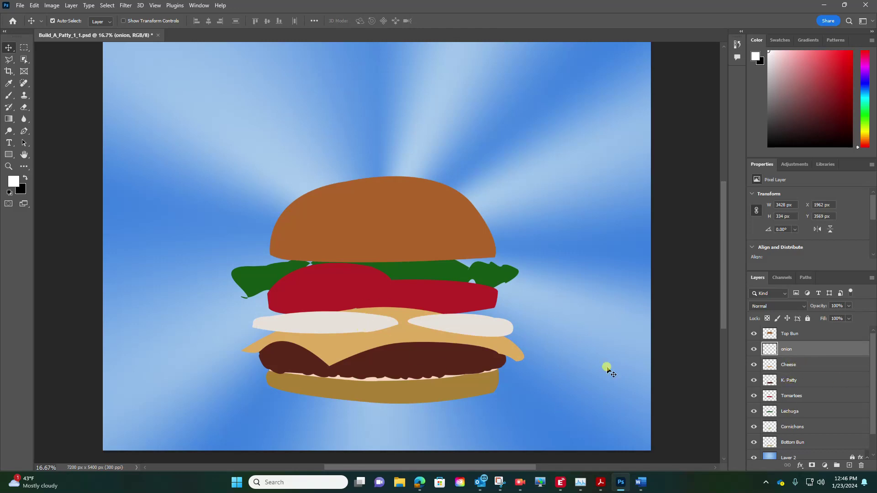
Step: Move the Cornichons layer directly above onion and shift the cornichons to about X 3140 px, Y 3460 px
{"action": "scroll", "coordinate": [798, 416], "scroll_direction": "down", "scroll_amount": 1}
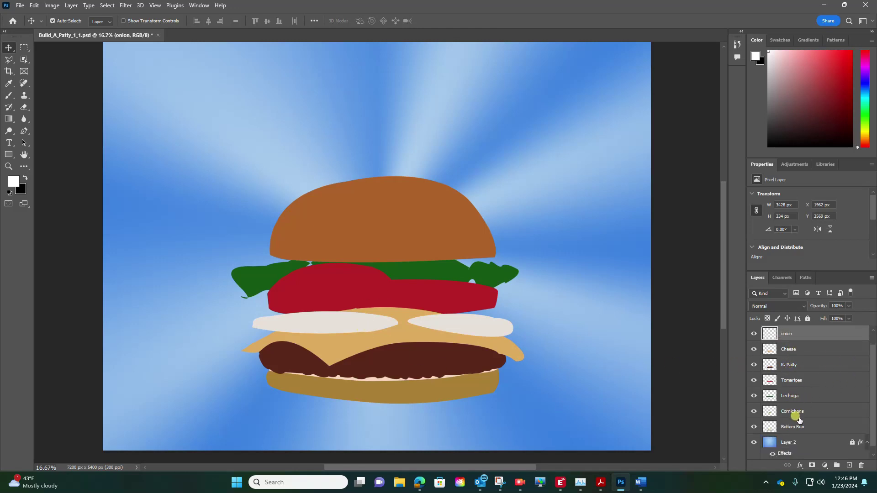
{"action": "scroll", "coordinate": [796, 409], "scroll_direction": "up", "scroll_amount": 1}
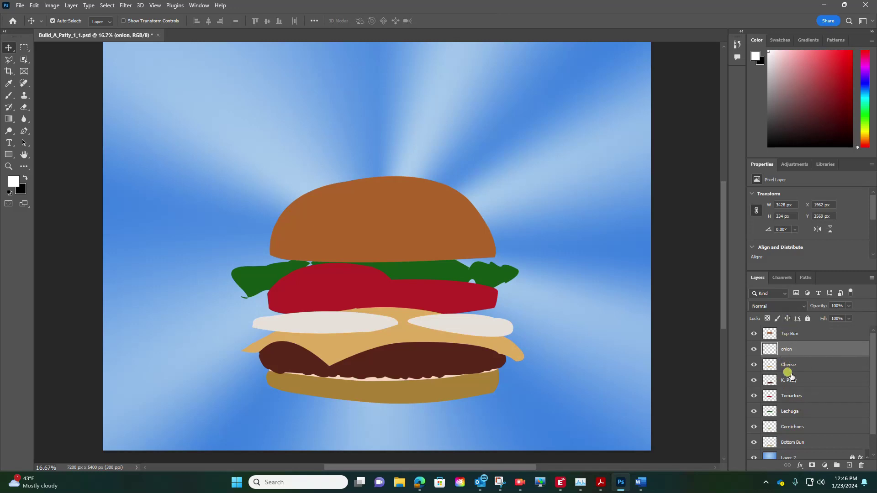
{"action": "left_click", "coordinate": [795, 426]}
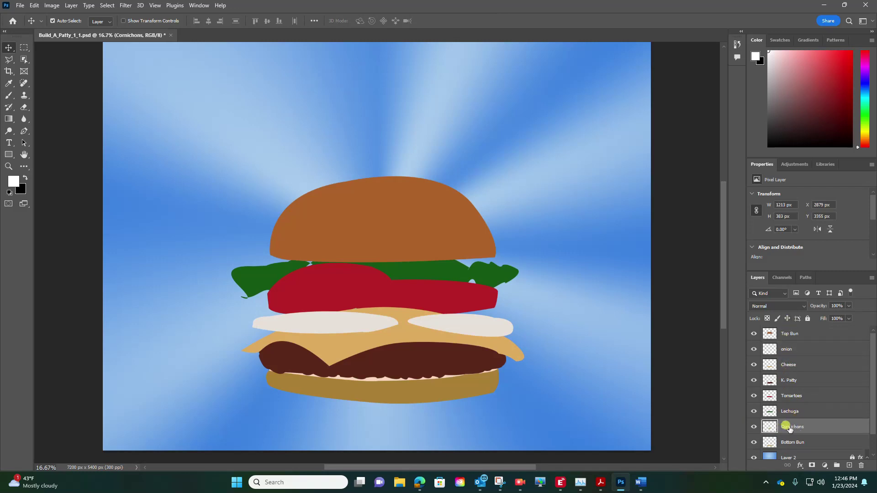
{"action": "left_click_drag", "start_coordinate": [790, 430], "coordinate": [775, 354]}
{"action": "left_click_drag", "start_coordinate": [379, 313], "coordinate": [399, 321]}
Step: Rename the Cornichons layer as Pickle and lower the pickle to about X 3220 px, Y 3550 px
{"action": "double_click", "coordinate": [791, 349]}
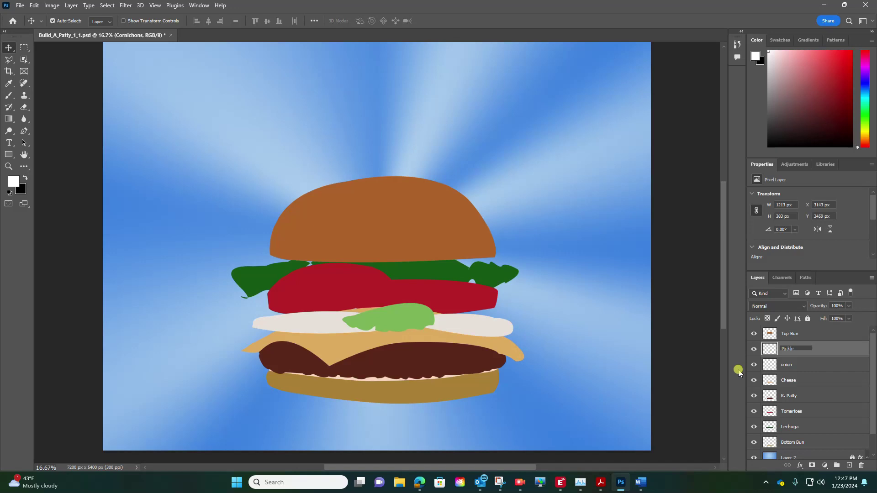
{"action": "left_click", "coordinate": [410, 319]}
{"action": "left_click_drag", "start_coordinate": [411, 320], "coordinate": [417, 328]}
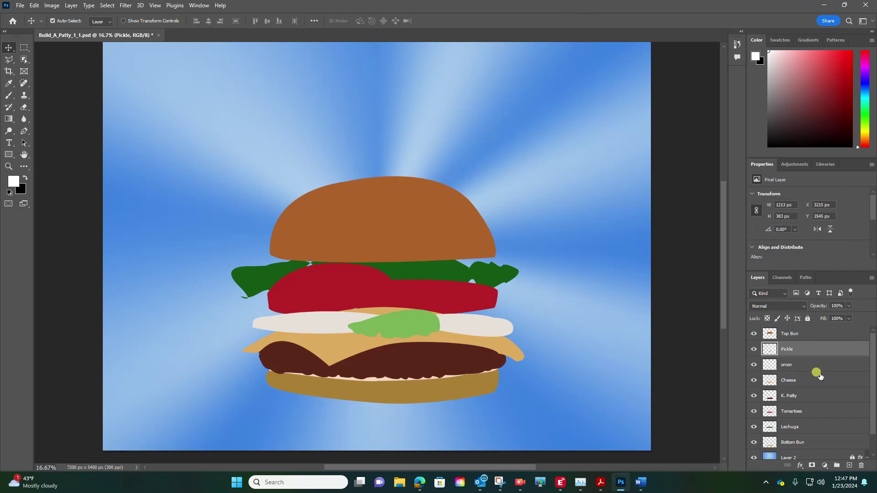
Step: Move the Tomartoes layer directly above Pickle and lower the tomatoes to about X 2190 px, Y 3120 px
{"action": "left_click", "coordinate": [800, 414]}
{"action": "left_click_drag", "start_coordinate": [801, 413], "coordinate": [795, 342]}
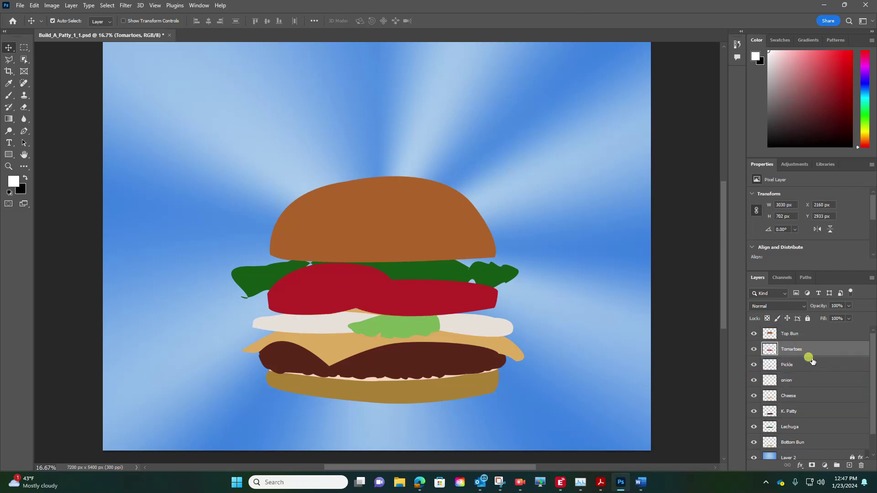
{"action": "left_click_drag", "start_coordinate": [423, 299], "coordinate": [429, 314]}
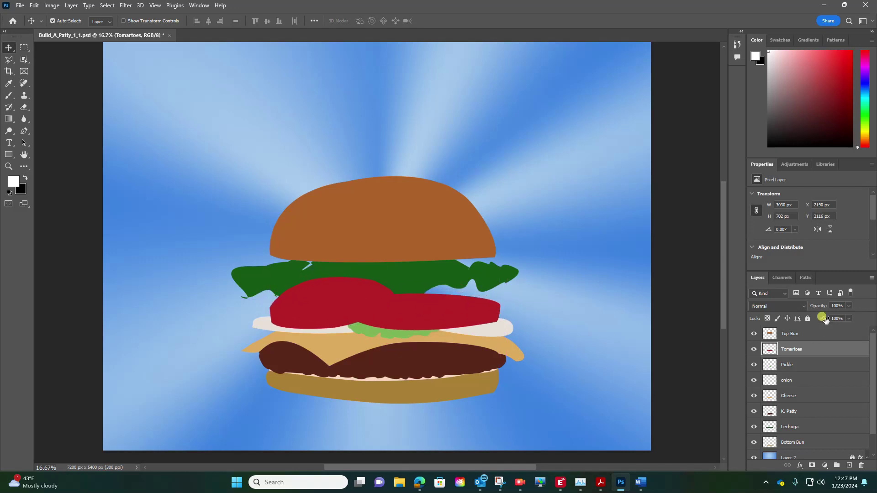
Step: Rename the Tomartoes layer as Tomato
{"action": "double_click", "coordinate": [793, 347]}
{"action": "type", "text": "T"}
{"action": "left_click", "coordinate": [832, 351]}
Step: Move the Lechuga layer directly above Tomato and lower the lettuce to about X 1880 px, Y 3040 px
{"action": "left_click", "coordinate": [799, 429]}
{"action": "left_click_drag", "start_coordinate": [799, 429], "coordinate": [800, 346]}
{"action": "left_click_drag", "start_coordinate": [371, 287], "coordinate": [401, 303]}
Step: Rename the Lechuga layer as Lettuce
{"action": "double_click", "coordinate": [788, 348]}
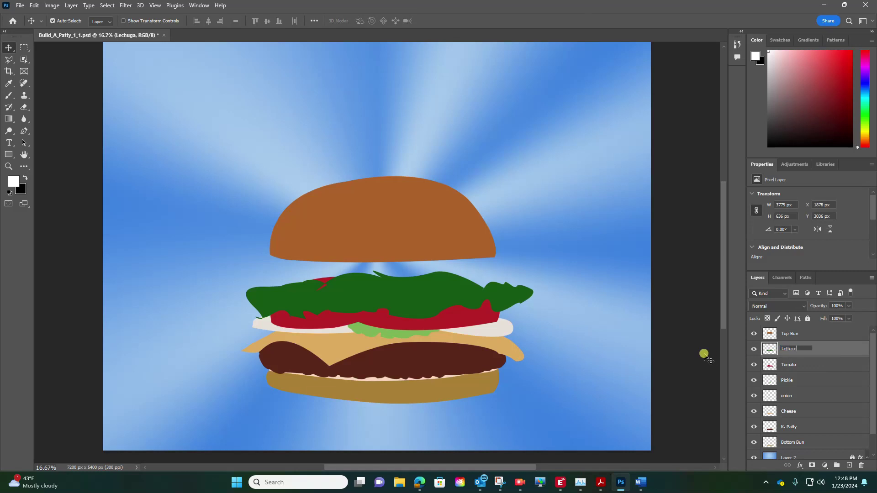
{"action": "left_click", "coordinate": [841, 349]}
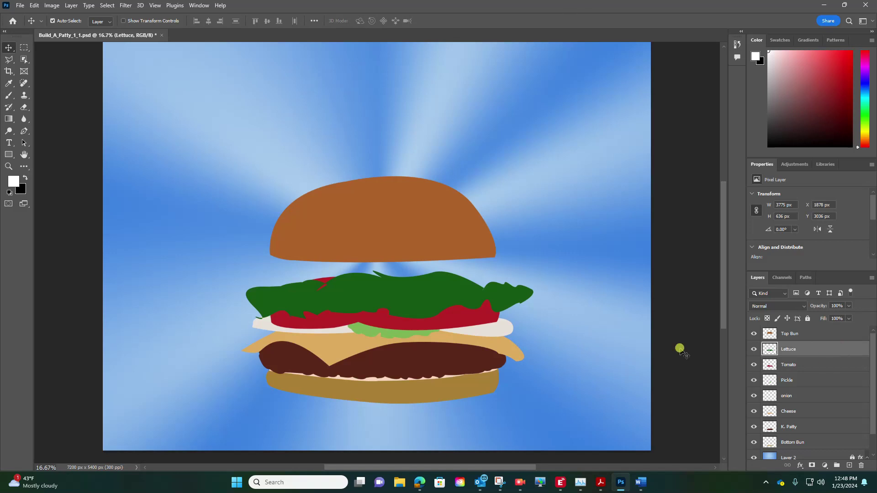
Step: Lower the top bun onto the lettuce, with its upper edge at about Y 2190 px
{"action": "left_click", "coordinate": [794, 334]}
{"action": "left_click_drag", "start_coordinate": [434, 232], "coordinate": [439, 263]}
{"action": "left_click", "coordinate": [596, 390]}
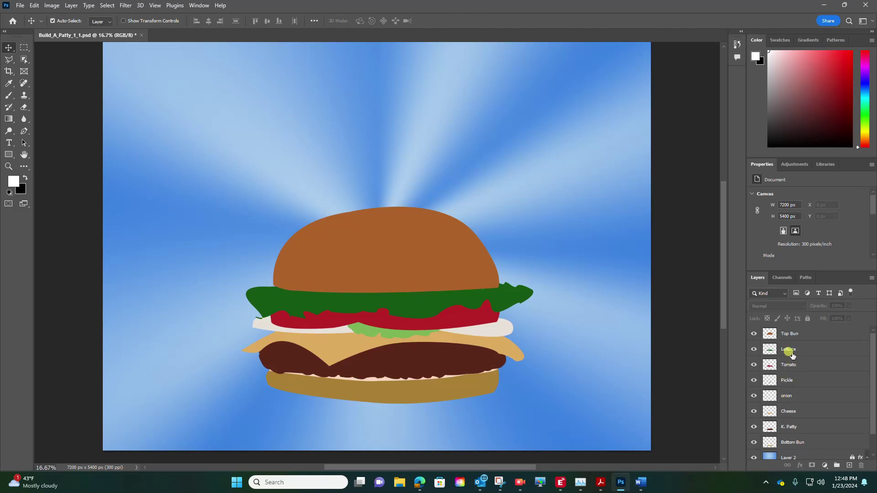
Step: Select all the burger ingredients together and move the whole burger up to about X 1730 px, Y 1360 px
{"action": "scroll", "coordinate": [800, 373], "scroll_direction": "down", "scroll_amount": 1}
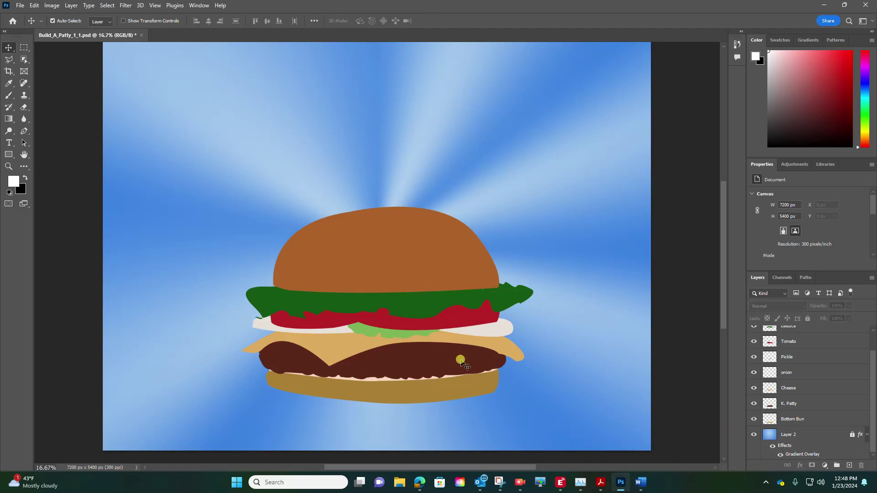
{"action": "mouse_move", "coordinate": [234, 159]}
{"action": "left_mouse_down"}
{"action": "mouse_move", "coordinate": [426, 368]}
{"action": "mouse_move", "coordinate": [595, 446]}
{"action": "mouse_move", "coordinate": [573, 435]}
{"action": "left_mouse_up"}
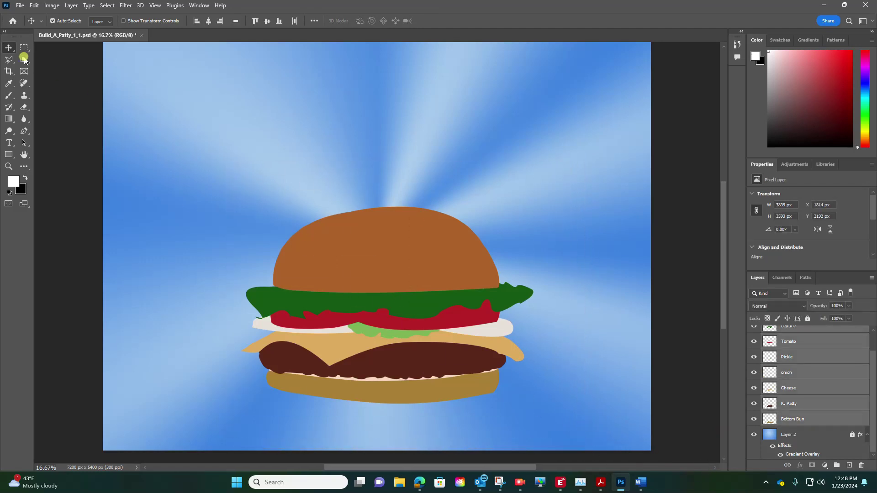
{"action": "mouse_move", "coordinate": [192, 142]}
{"action": "left_mouse_down"}
{"action": "mouse_move", "coordinate": [510, 435]}
{"action": "mouse_move", "coordinate": [574, 440]}
{"action": "mouse_move", "coordinate": [592, 431]}
{"action": "left_mouse_up"}
{"action": "scroll", "coordinate": [813, 394], "scroll_direction": "up", "scroll_amount": 2}
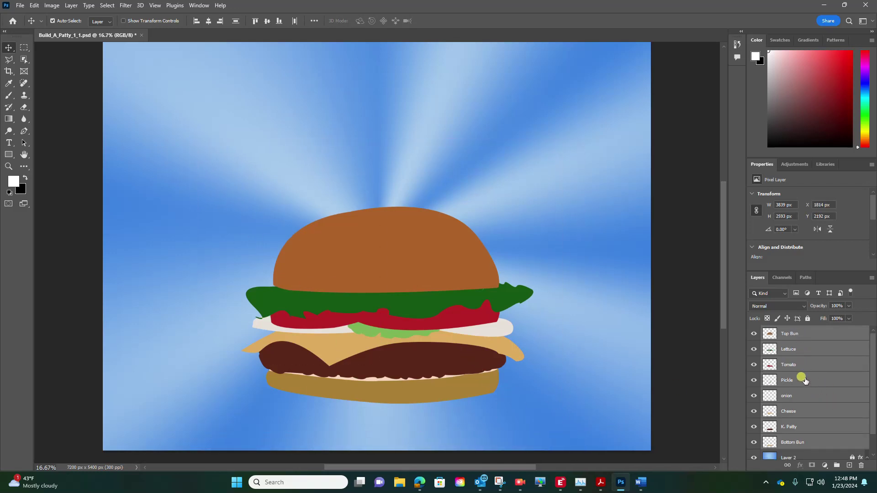
{"action": "left_click_drag", "start_coordinate": [426, 350], "coordinate": [421, 288]}
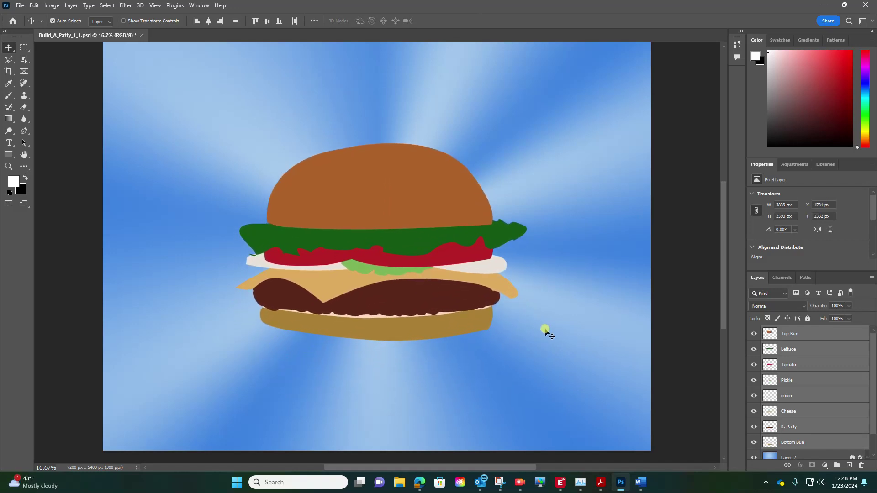
{"action": "left_click", "coordinate": [554, 332]}
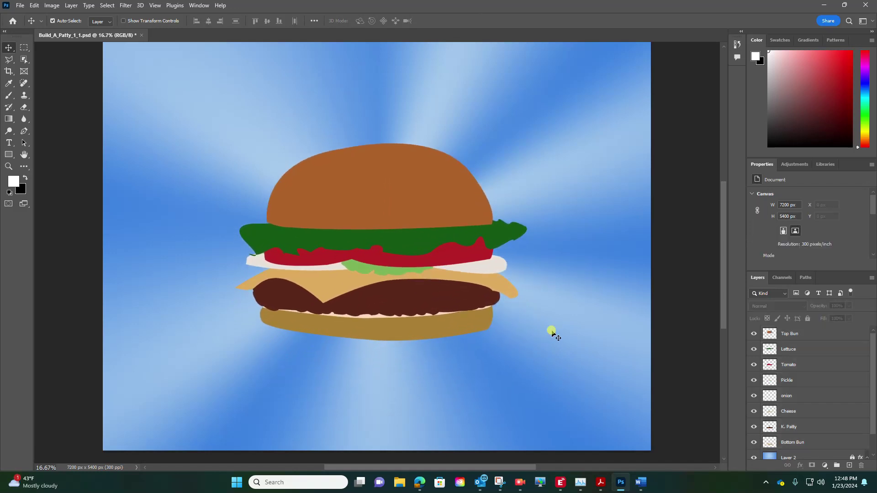
Step: Select all layers from Top Bun through Bottom Bun and save the document under its existing name
{"action": "left_click", "coordinate": [807, 337]}
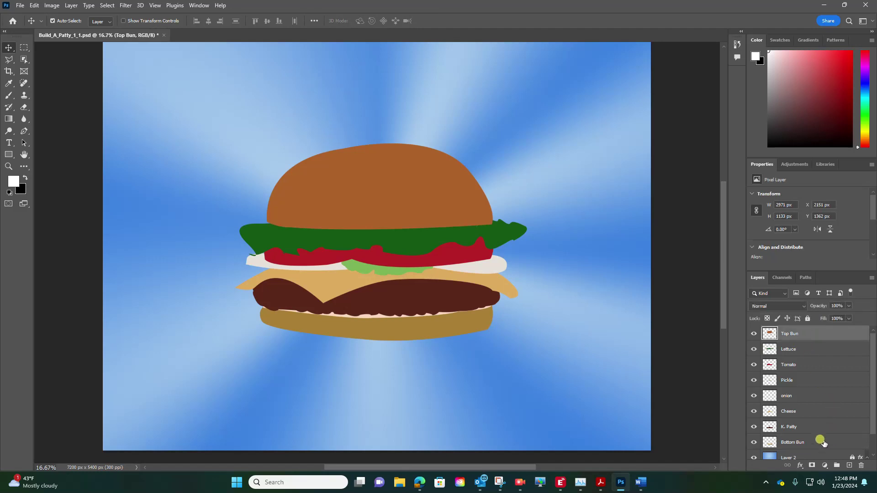
{"action": "left_click", "coordinate": [799, 442], "text": "shift"}
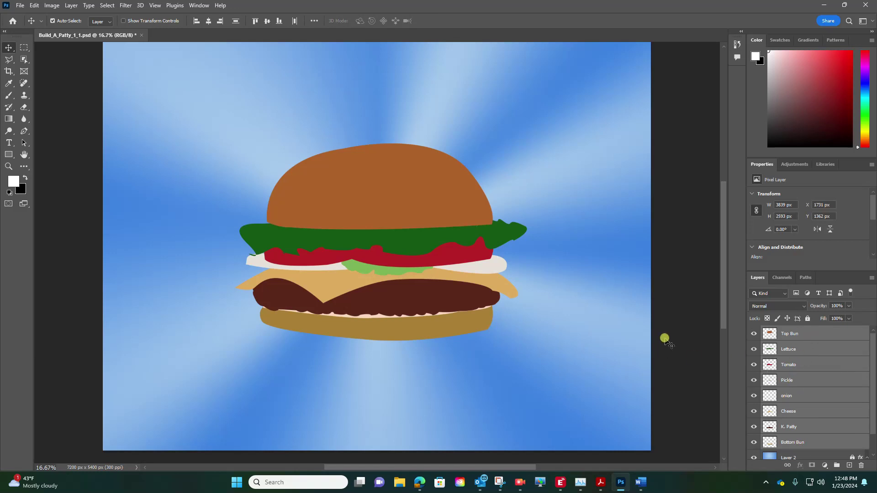
{"action": "left_click", "coordinate": [20, 6]}
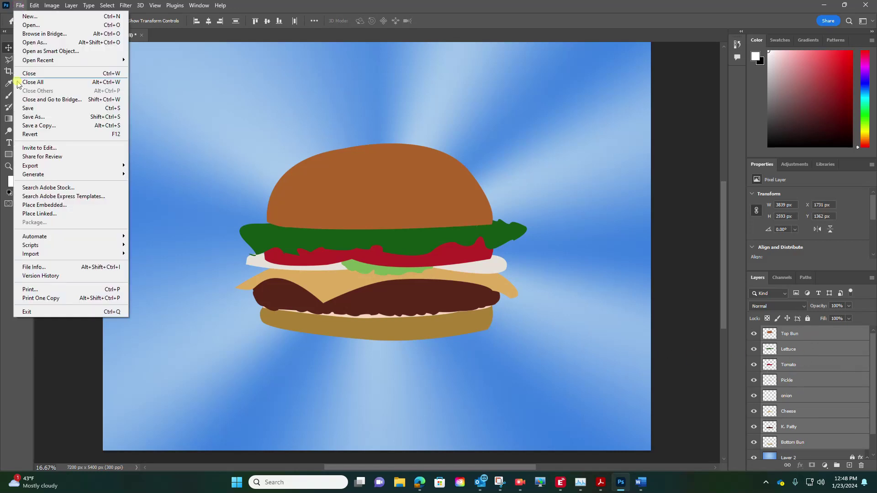
{"action": "left_click", "coordinate": [31, 110]}
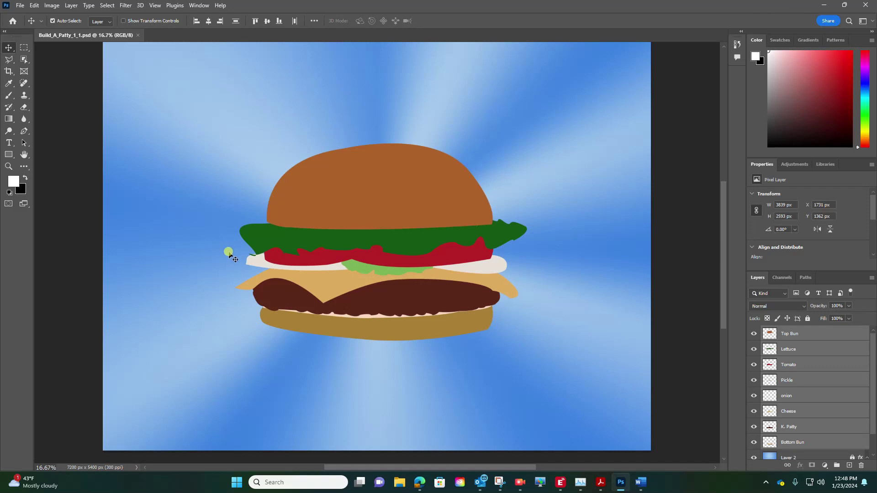